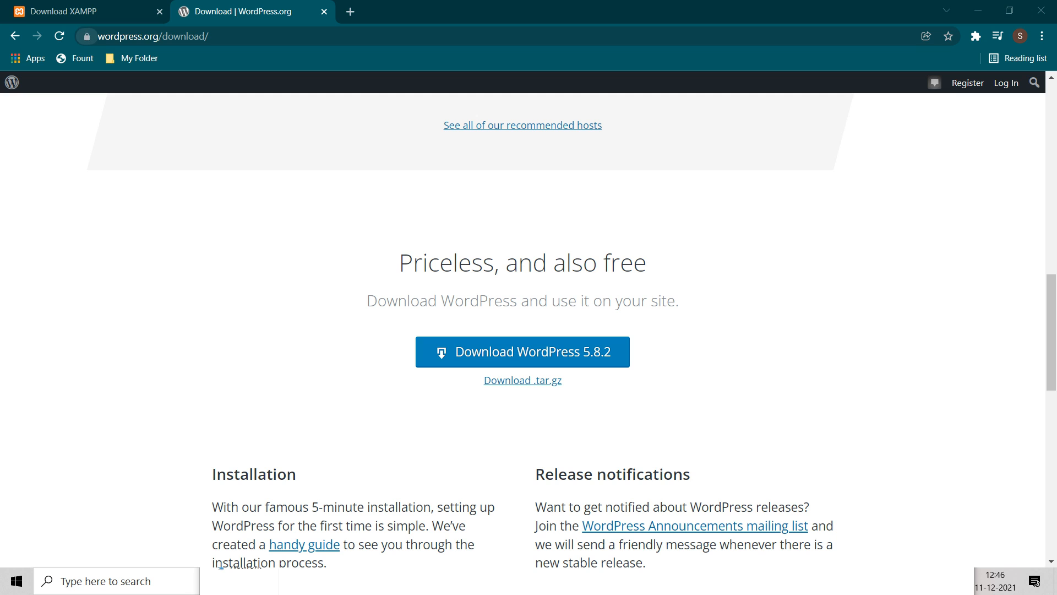
- In the XAMPP browser tab, search Google for "xampp download for windows 10" and open the Apache Friends download page
left_click(82, 12)
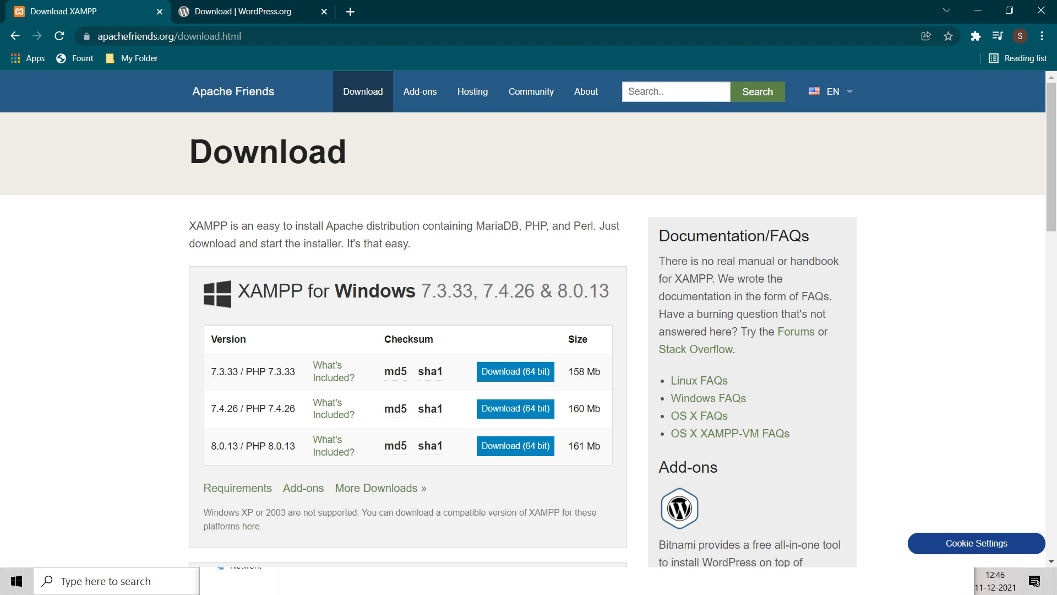
left_click(169, 36)
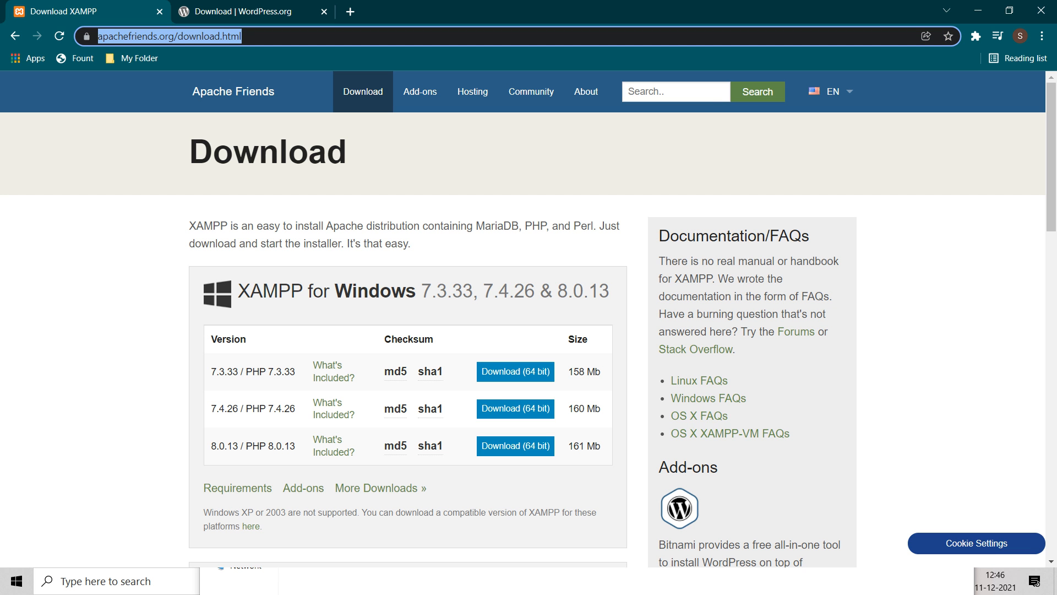
type("goo")
key("Return")
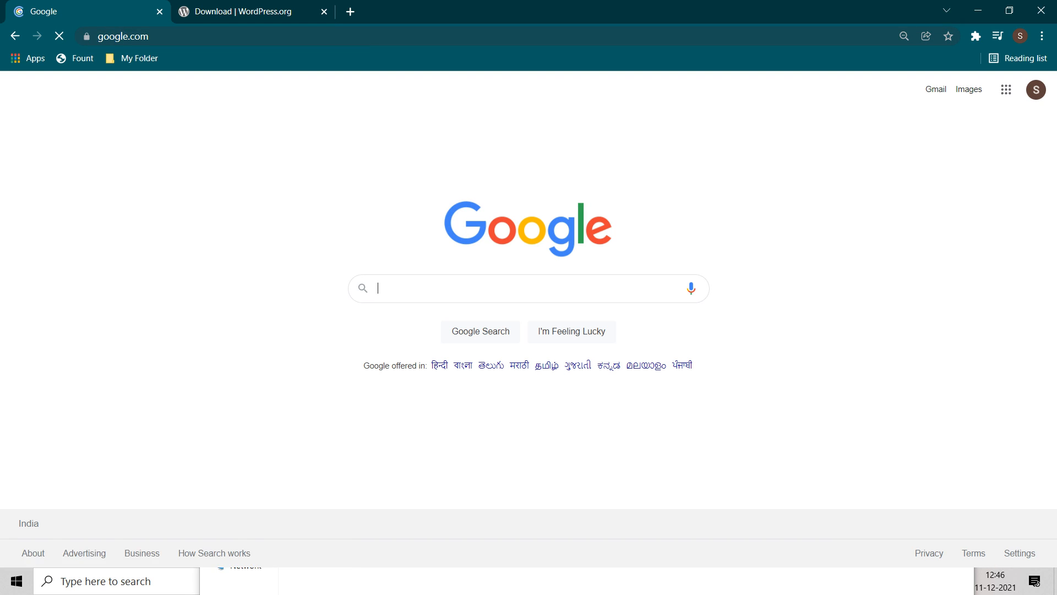
type("xamp")
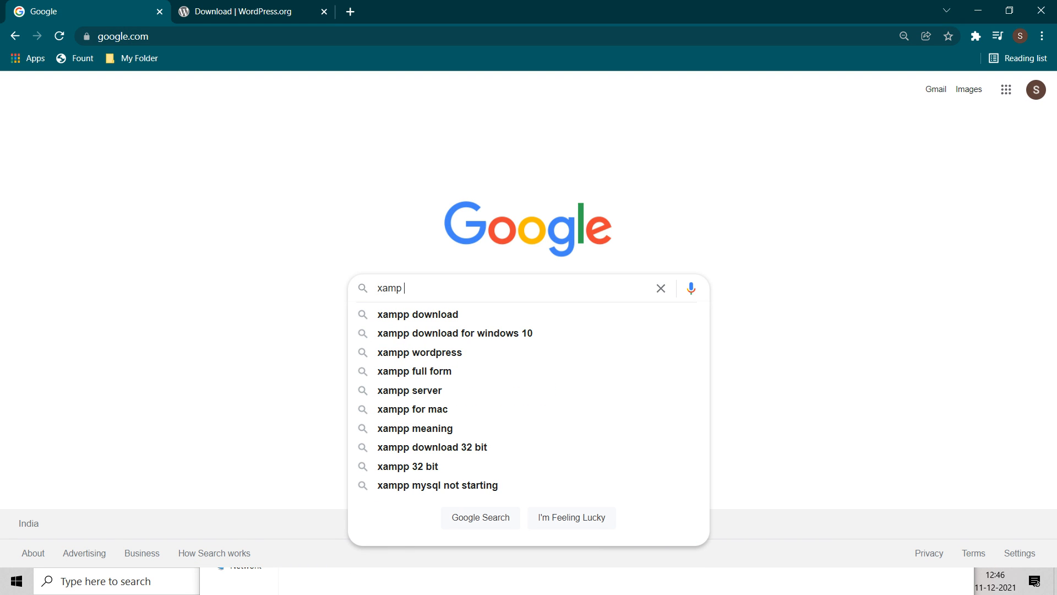
key("Down")
key("Down")
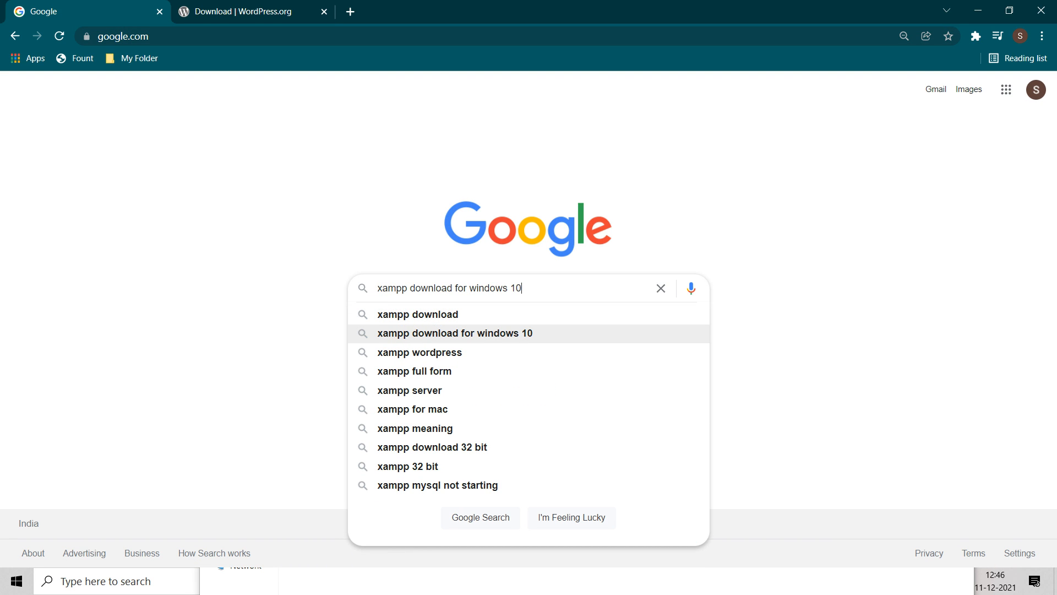
key("Return")
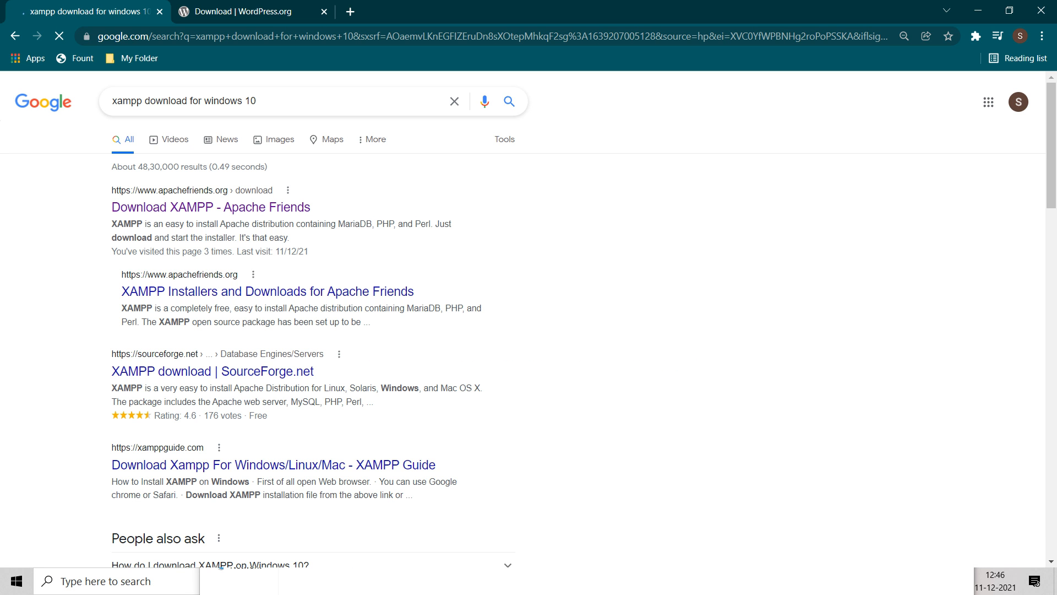
left_click(211, 207)
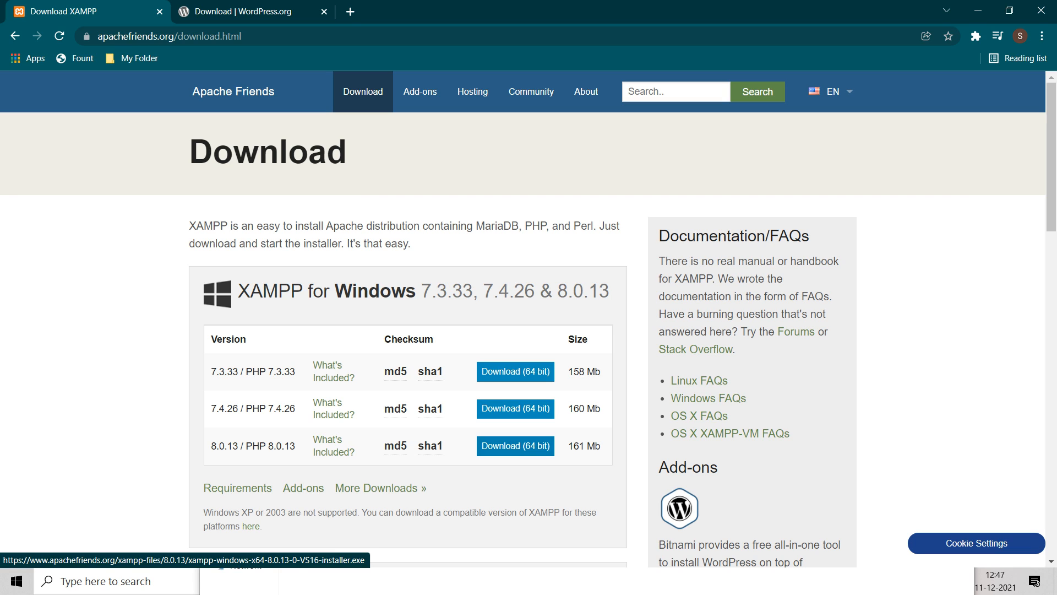
- Switch to File Explorer, show the Xamp Installation folder on drive C:, and move its window so the folder list is fully visible
key("alt+Tab")
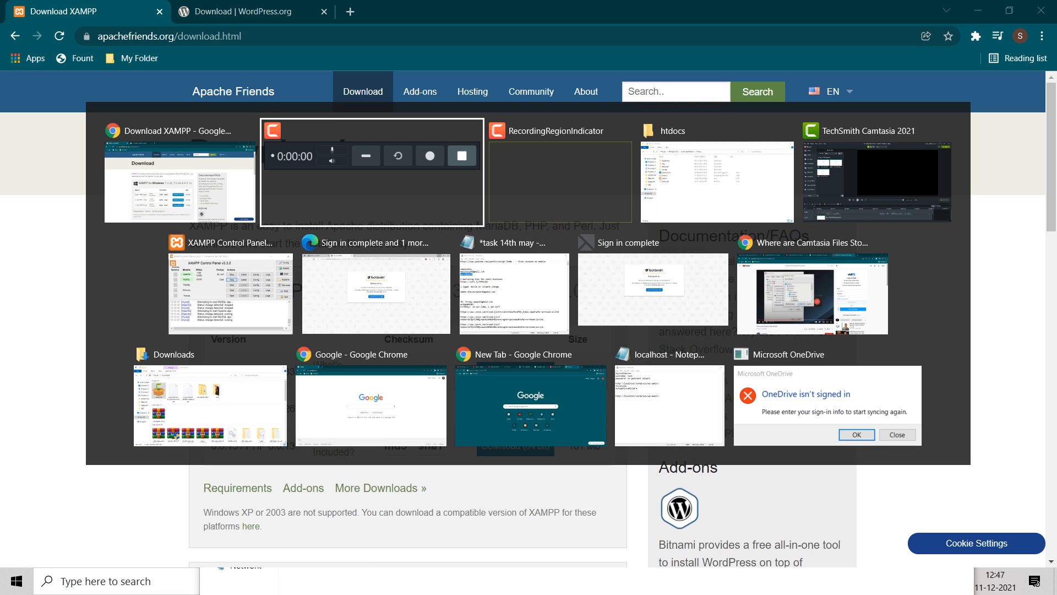
key("alt+Tab")
key("alt+Tab")
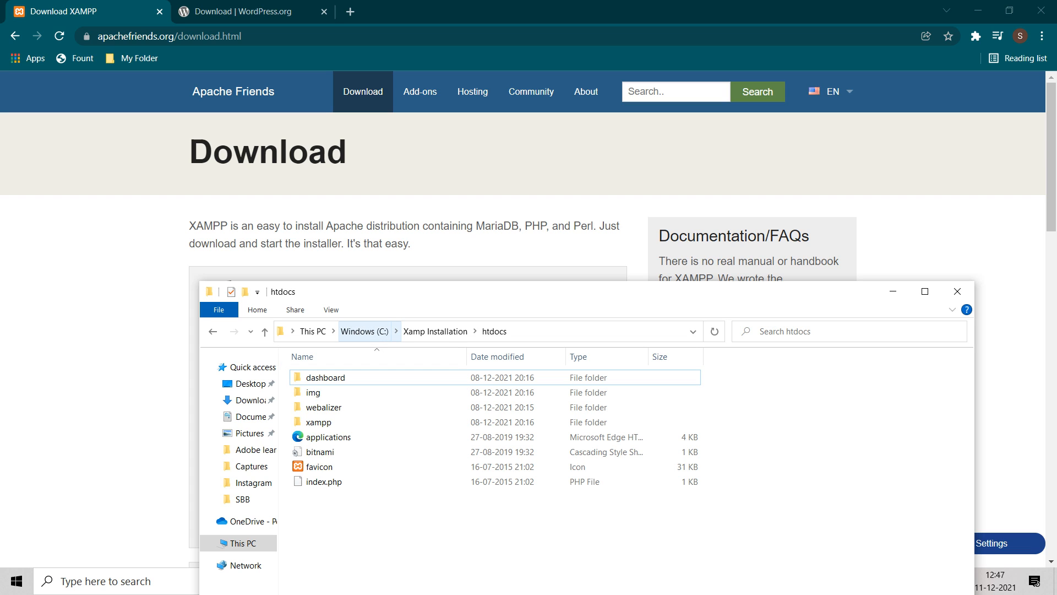
left_click(435, 330)
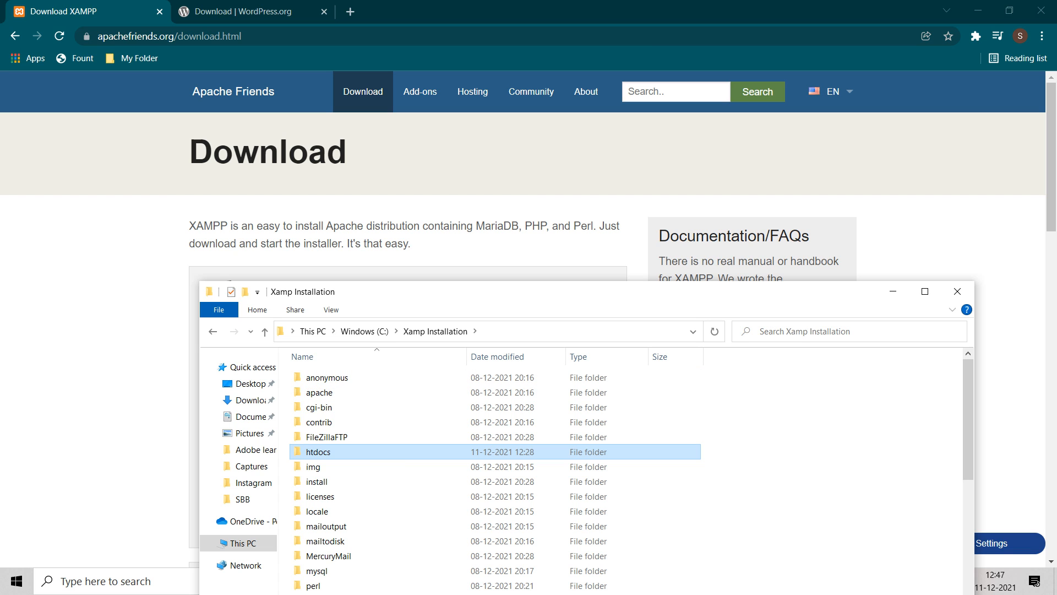
left_click_drag(551, 291, 707, 179)
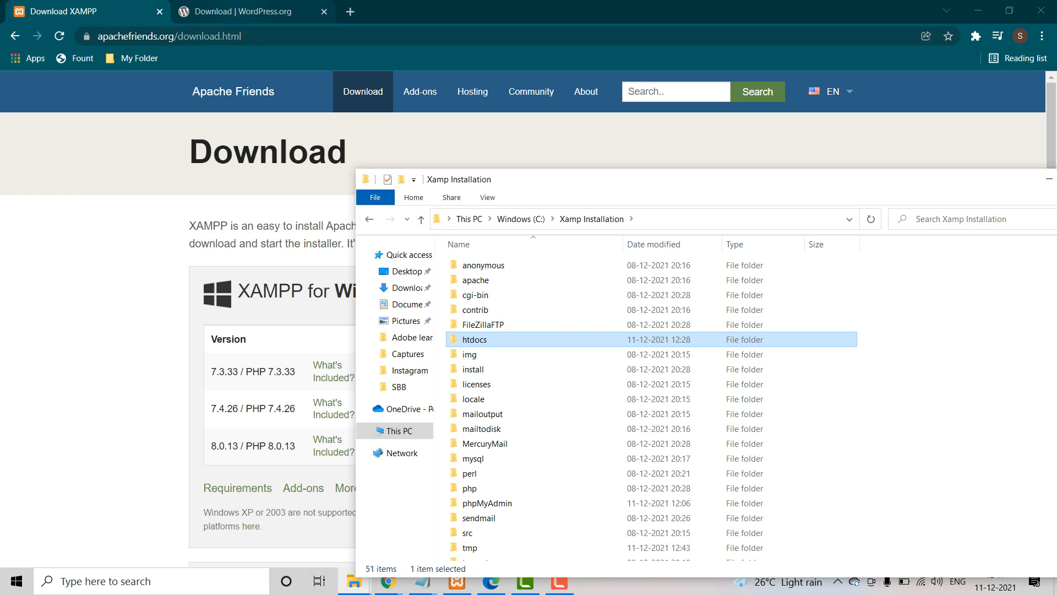
- In the WordPress browser tab, search Google for "wordpress download on windows" and open the WordPress.org download page at its download section
left_click(243, 11)
left_click(176, 37)
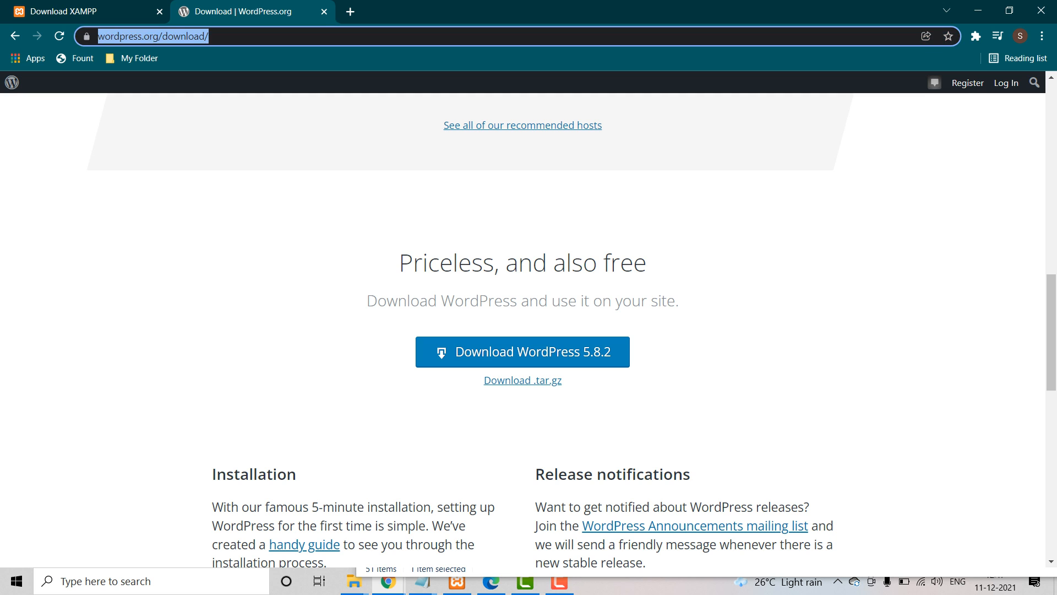
type("google.com")
key("Return")
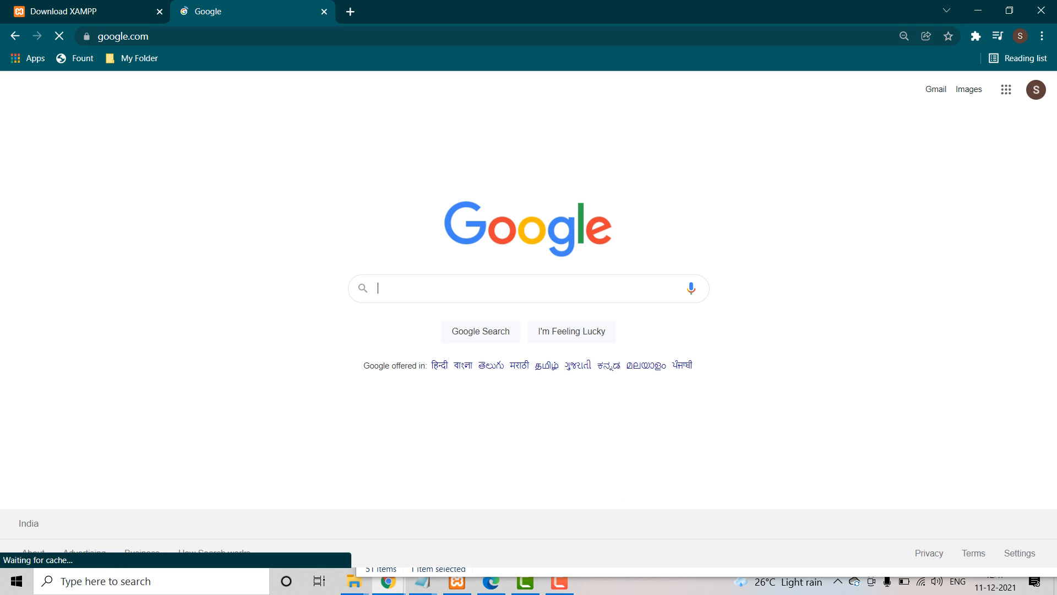
type("wordp")
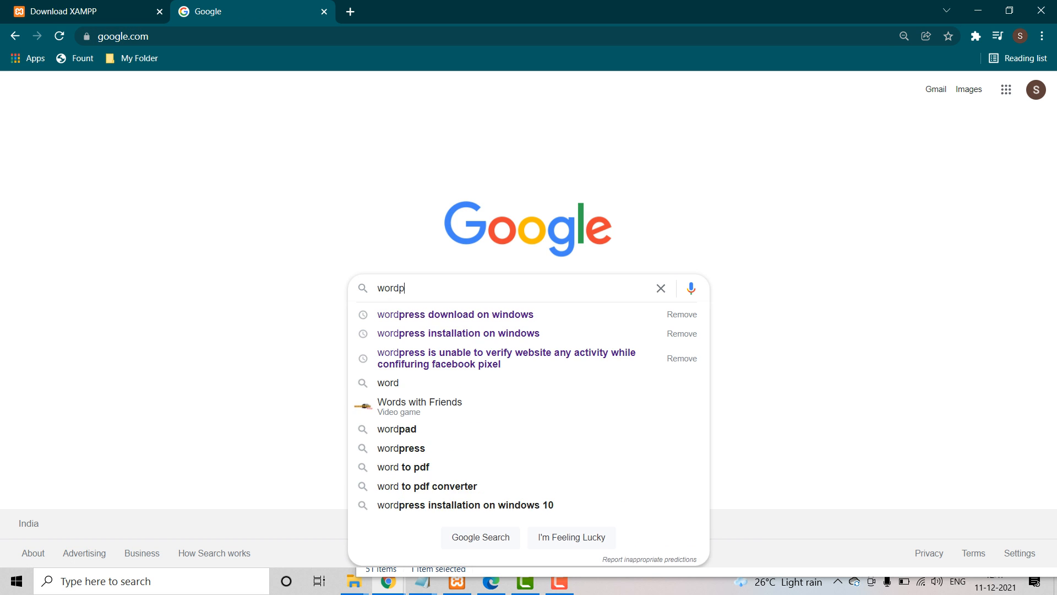
type("ress")
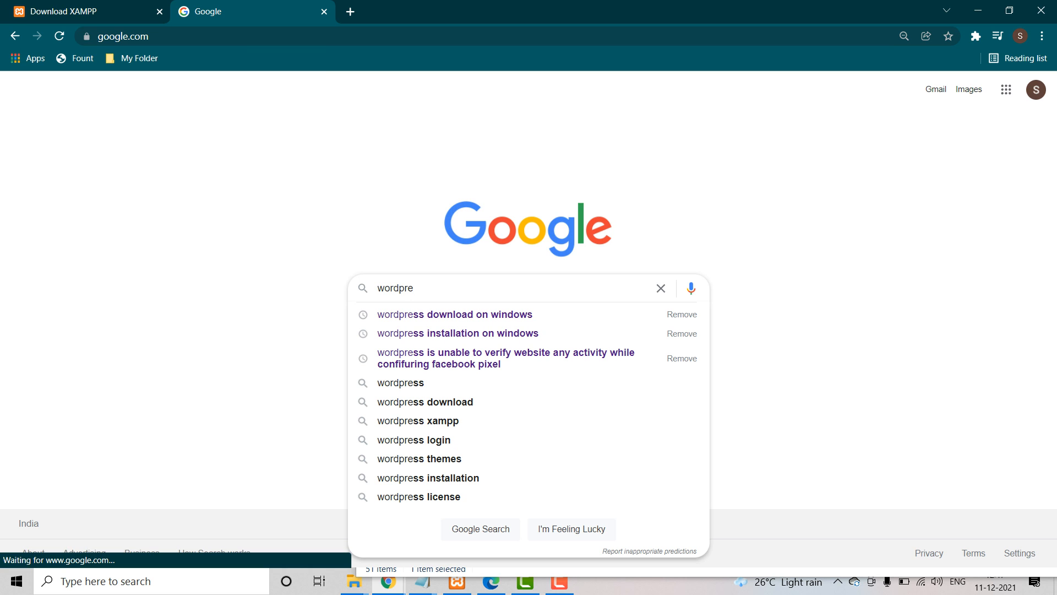
key("Down")
key("Return")
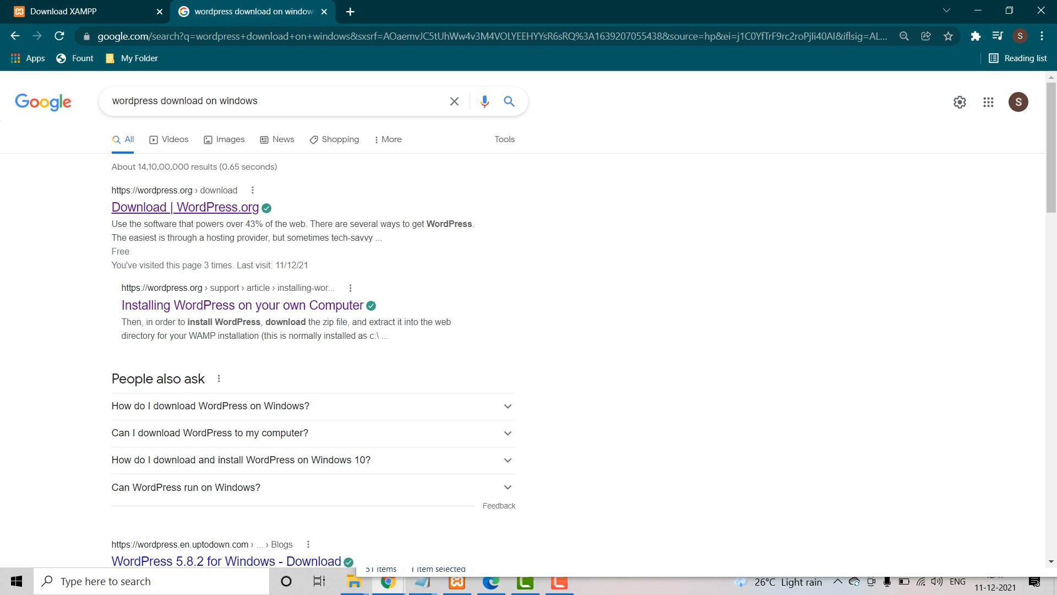
left_click(184, 207)
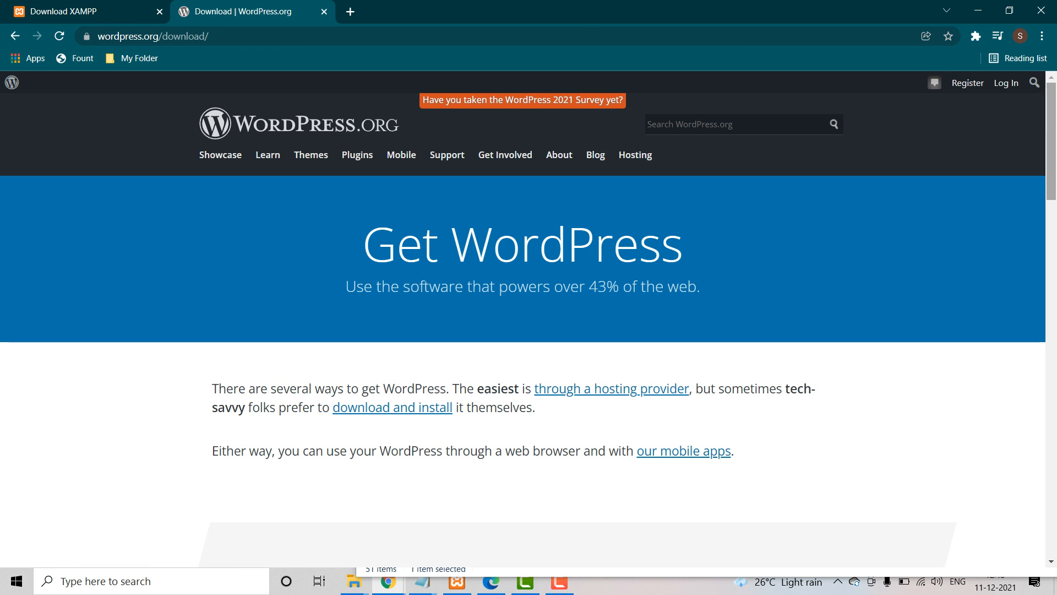
scroll(523, 325, "down", 10)
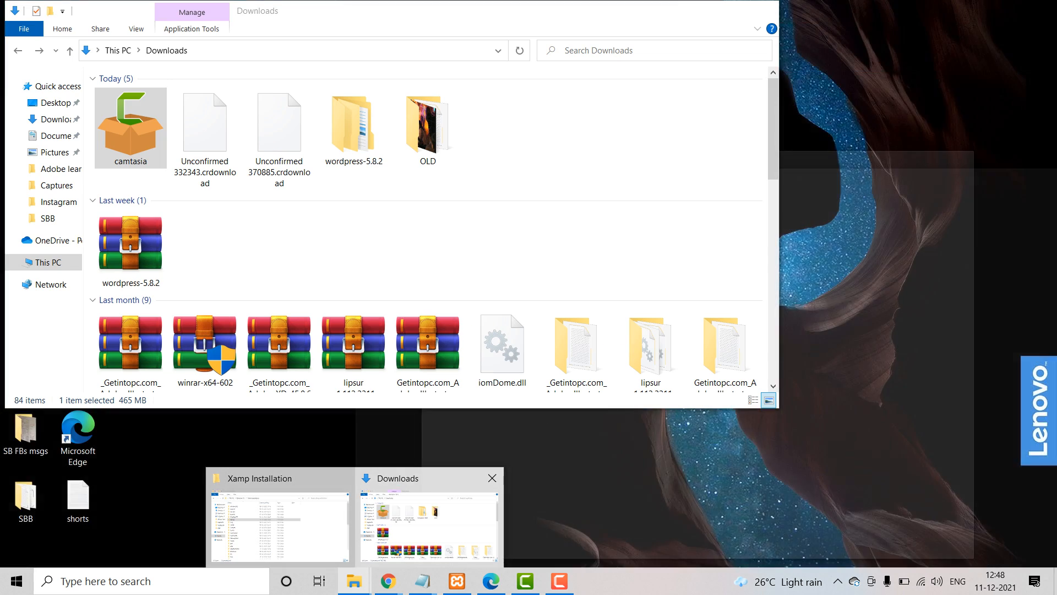
- Switch to the Downloads folder in File Explorer, locate the wordpress-5.8.2 archive, and open the extracted wordpress-5.8.2 folder
left_click(427, 514)
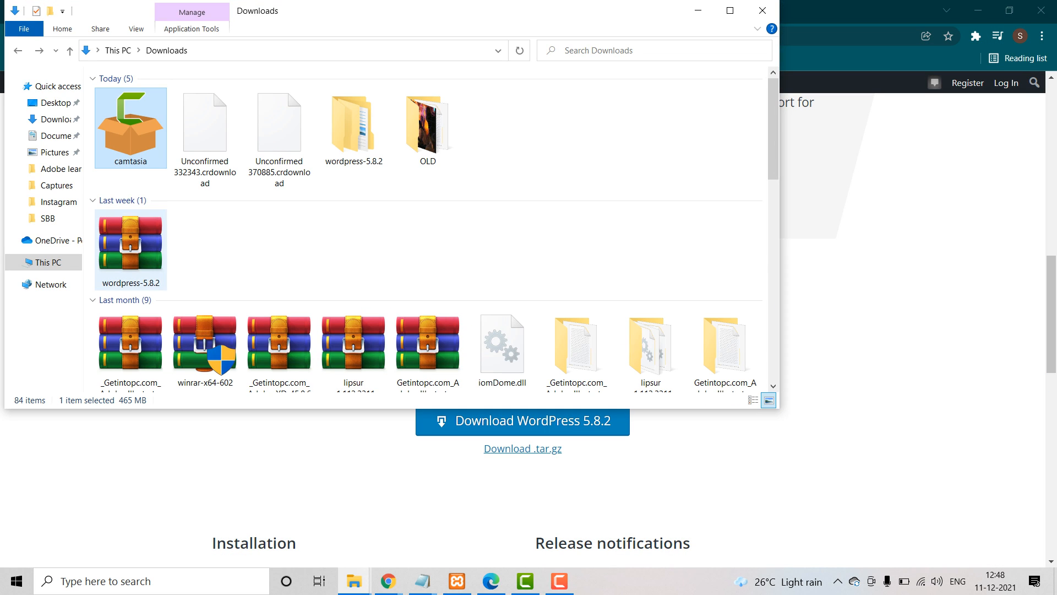
left_click(130, 249)
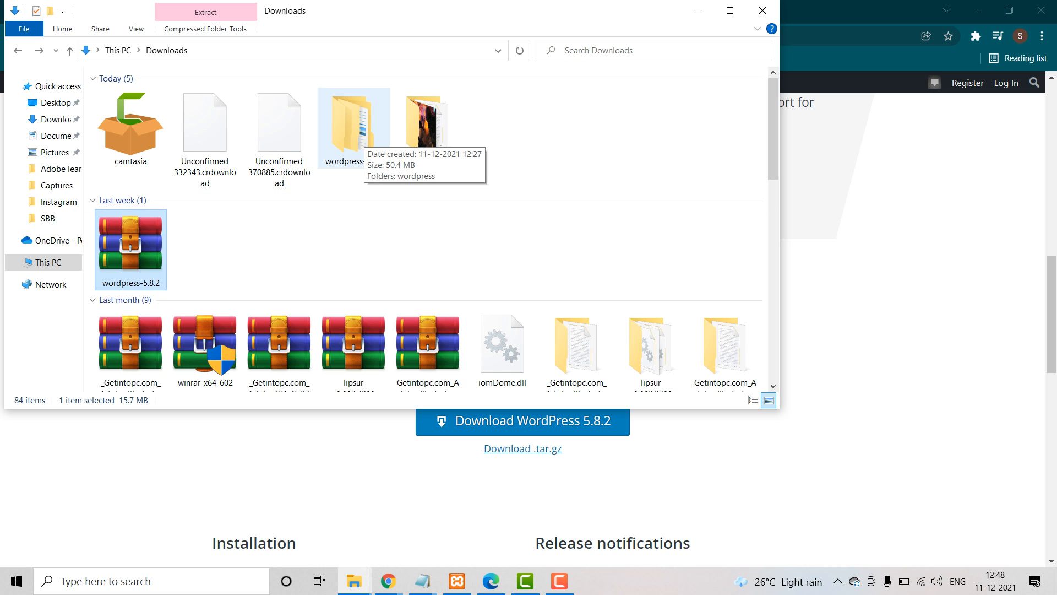
double_click(357, 135)
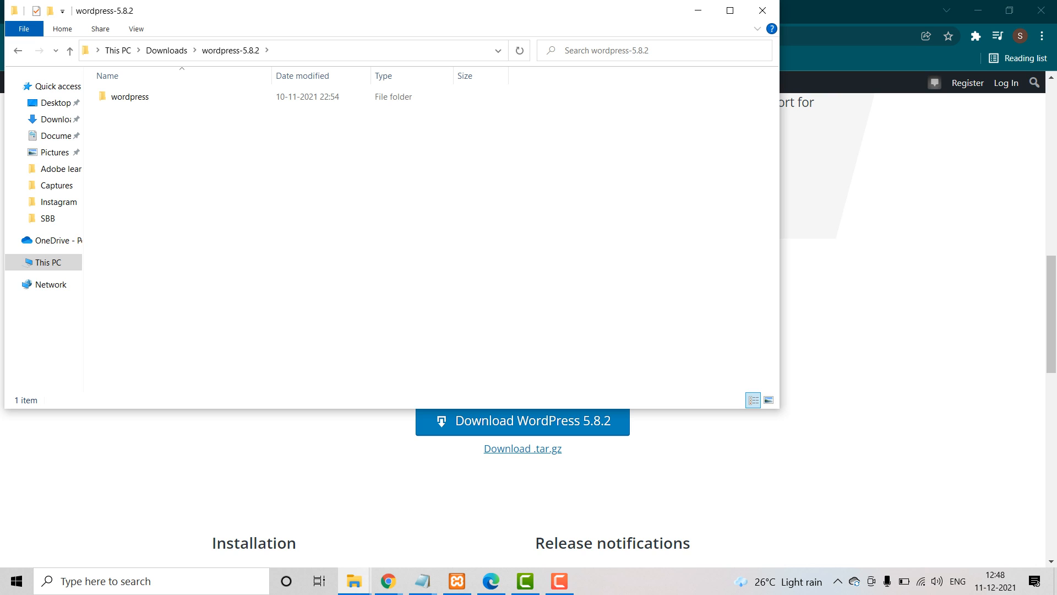
- Move the wordpress folder from the extracted download into the htdocs folder of Xamp Installation
left_click(130, 97)
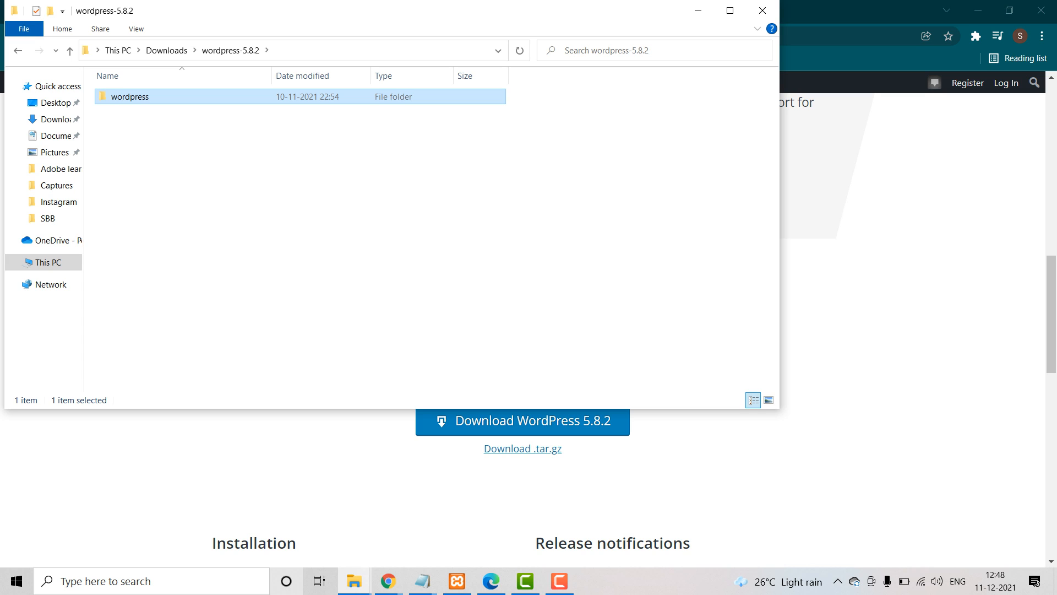
left_click(308, 512)
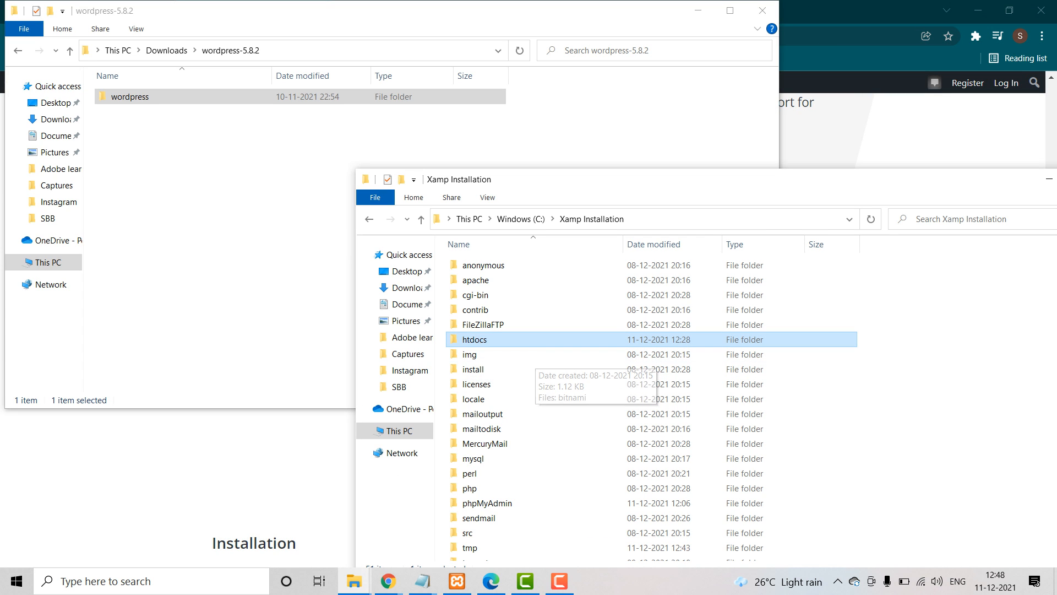
double_click(474, 339)
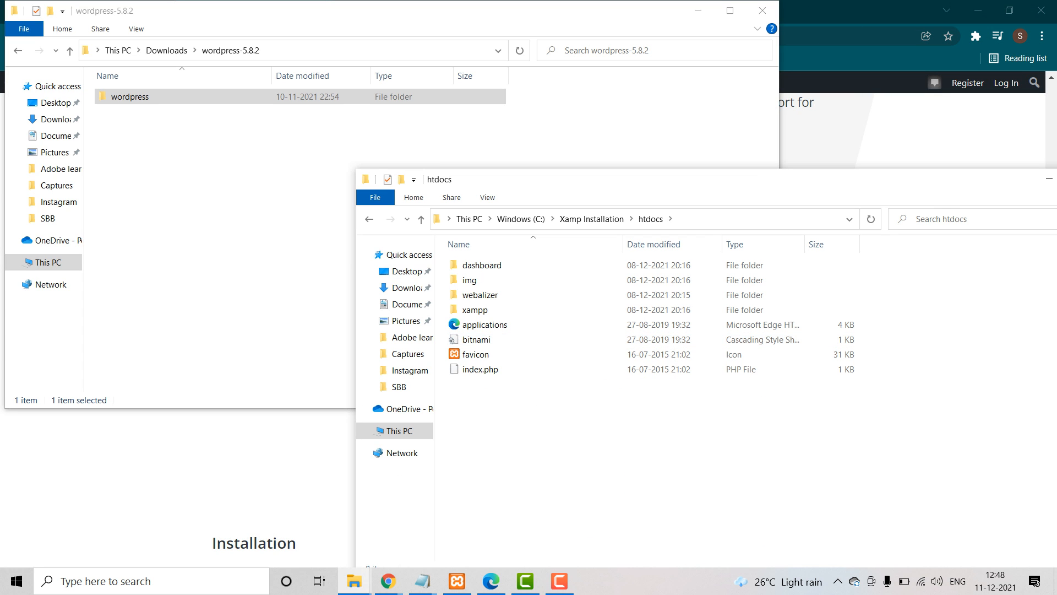
left_click_drag(130, 97, 530, 411)
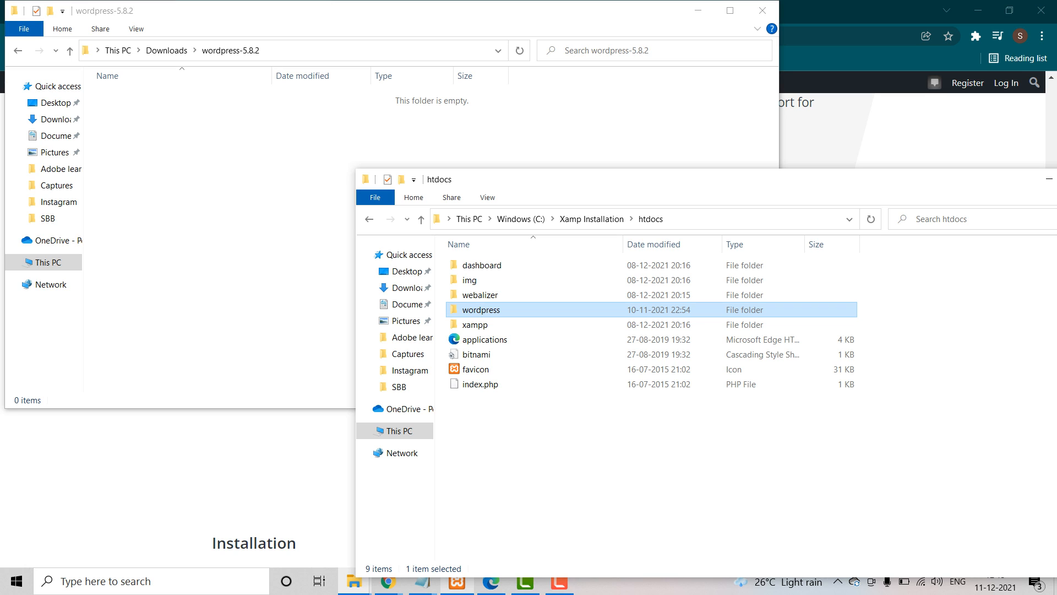
- Open the Apache admin page from the XAMPP Control Panel and change its address to localhost/wordpress
left_click(456, 581)
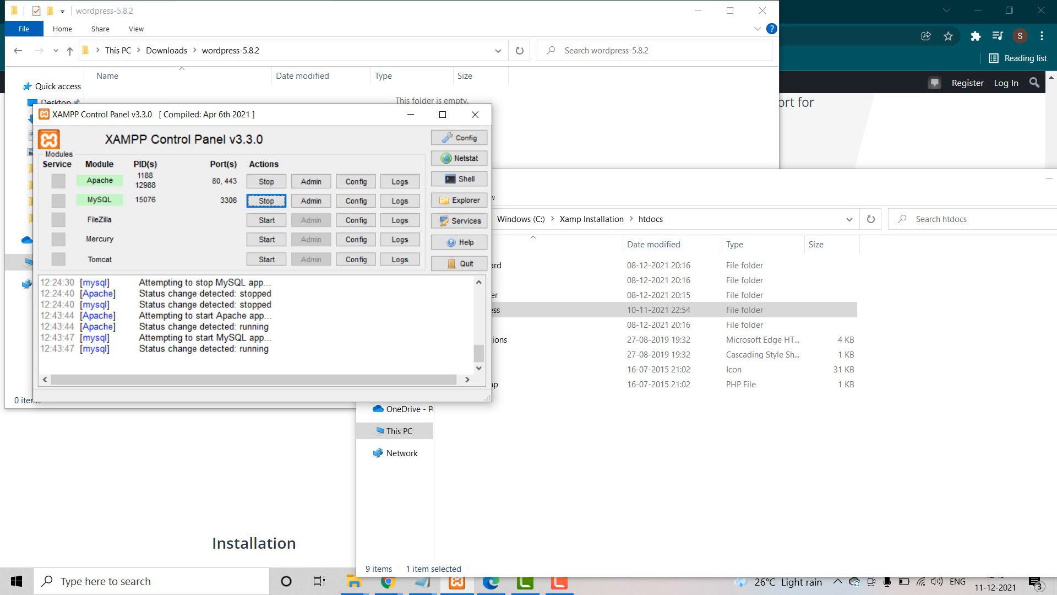
left_click(311, 181)
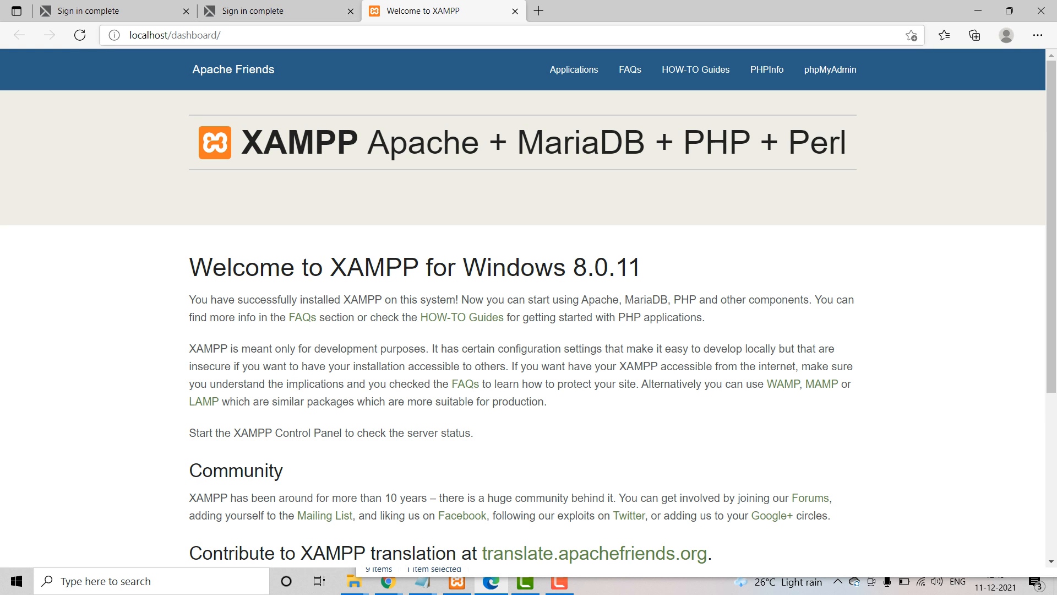
left_click(223, 36)
left_click(222, 36)
left_click_drag(222, 35, 171, 35)
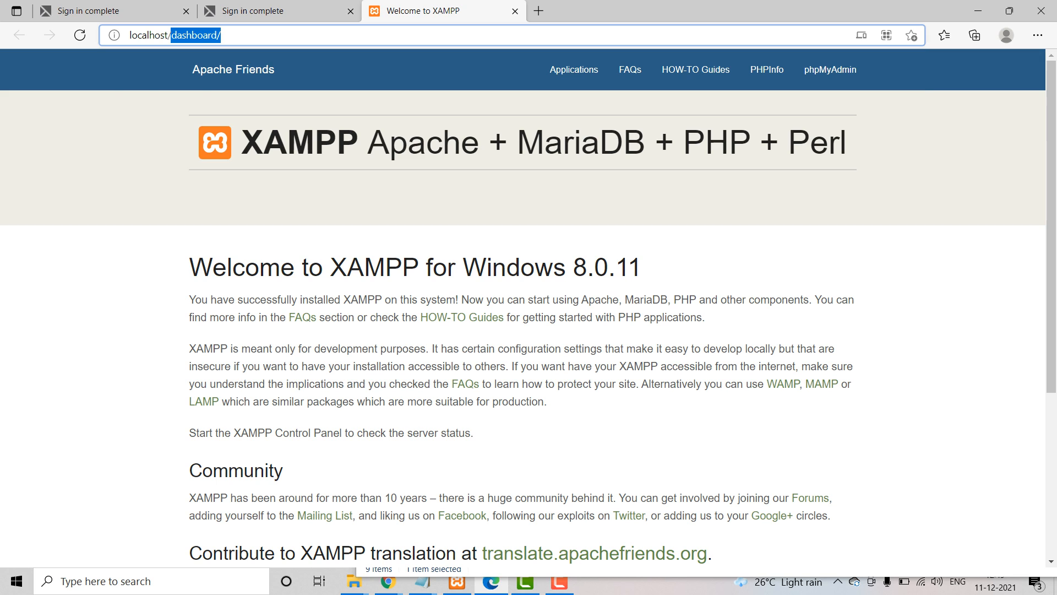
type("wordpress")
key("Return")
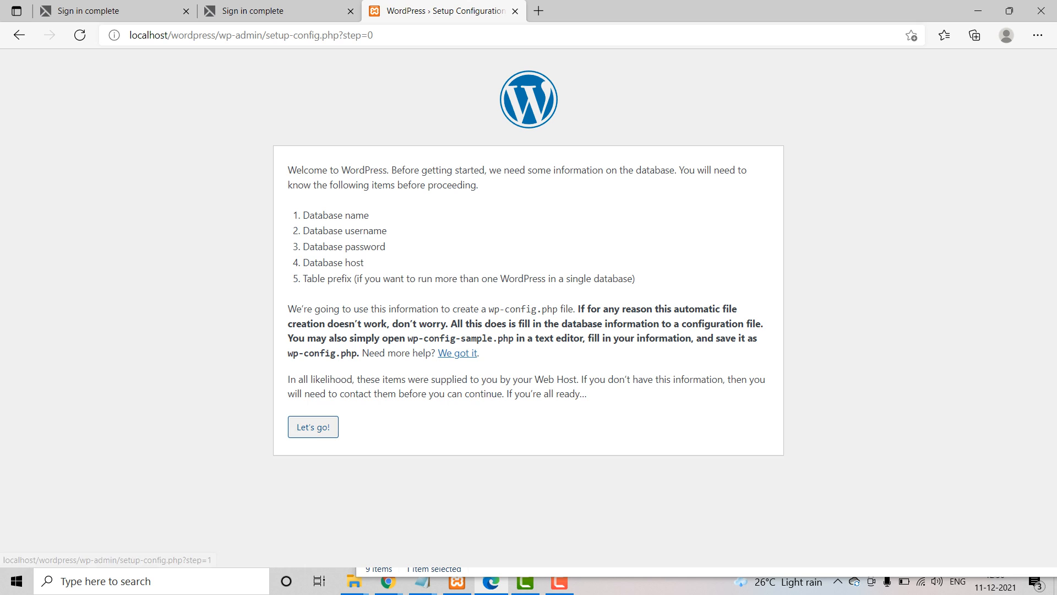
- Start the WordPress setup configuration and set the database name to MyFirstServer
left_click(313, 426)
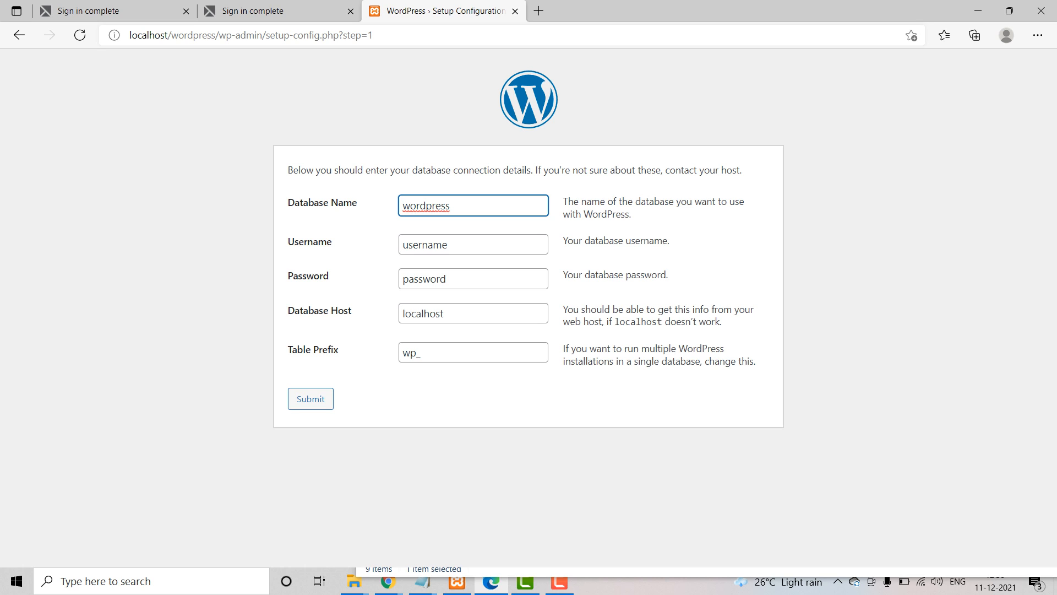
left_click_drag(452, 206, 401, 206)
key("BackSpace")
type("MyF")
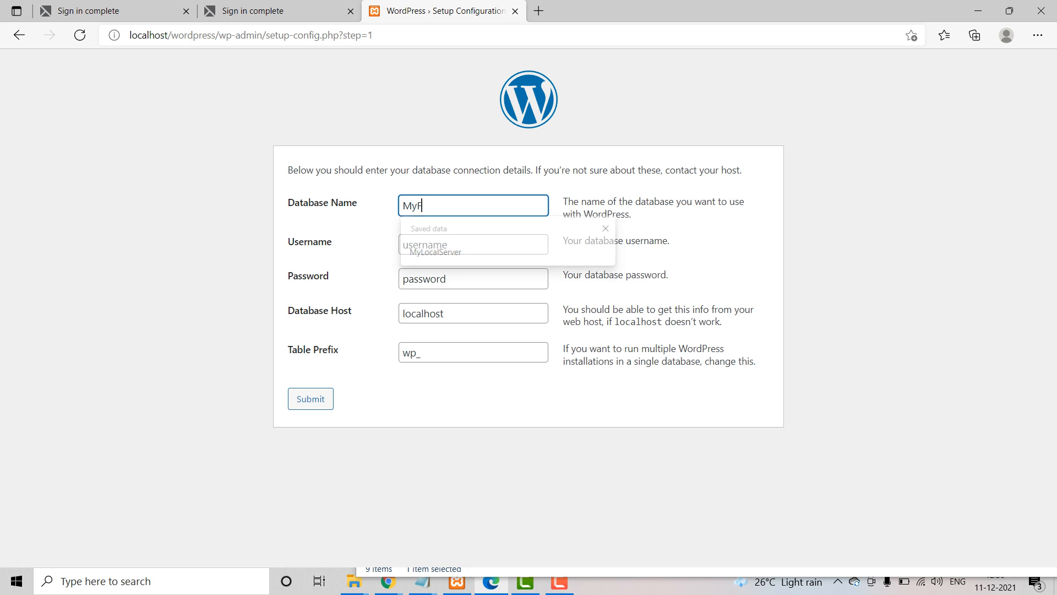
type("irstServer")
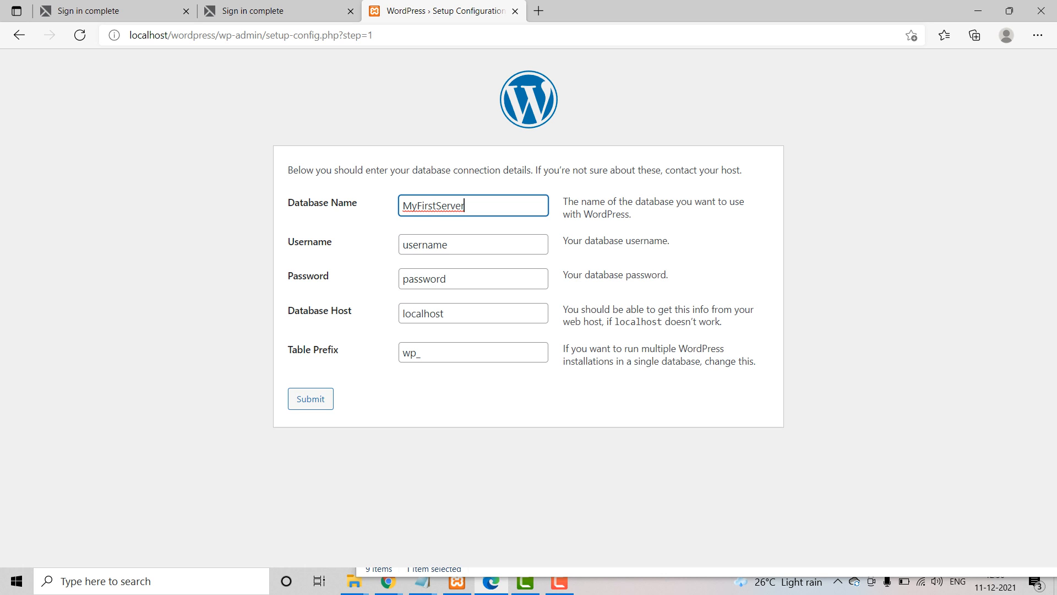
- Switch to the XAMPP Control Panel and open the MySQL admin page in phpMyAdmin
key("ctrl+a")
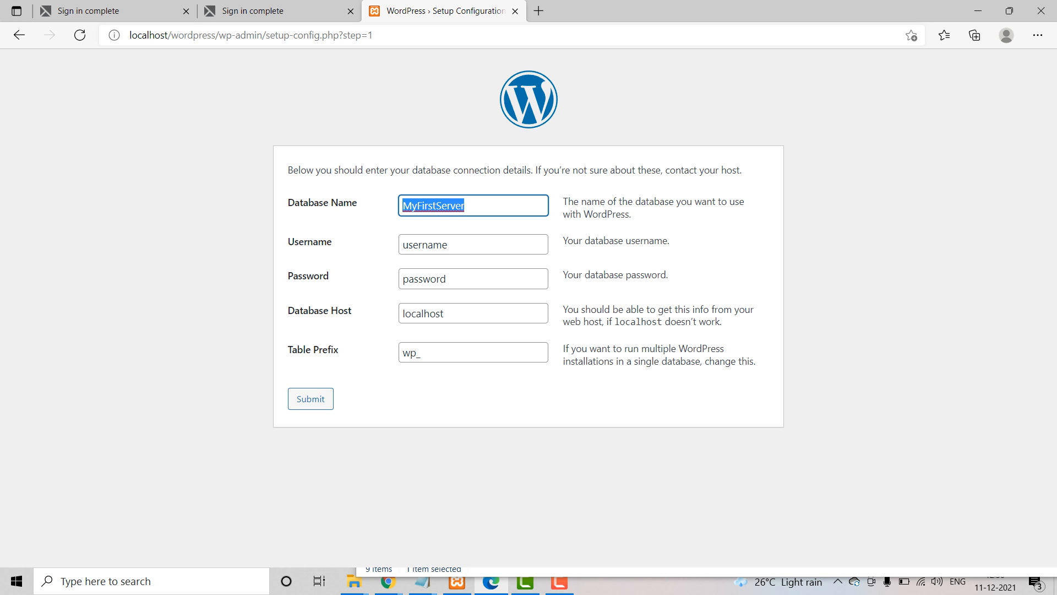
double_click(490, 578)
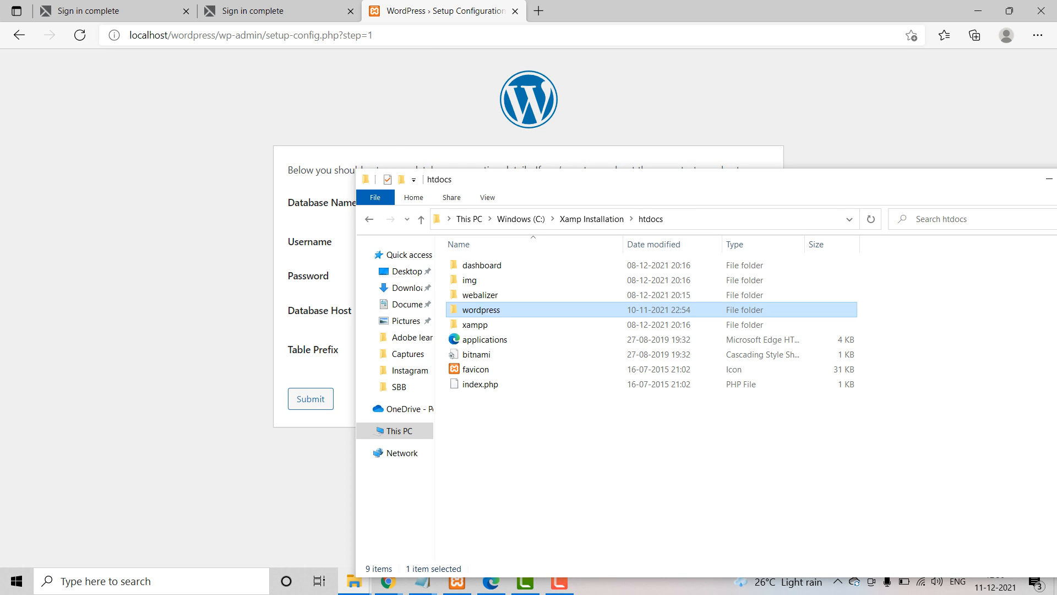
mouse_move(457, 581)
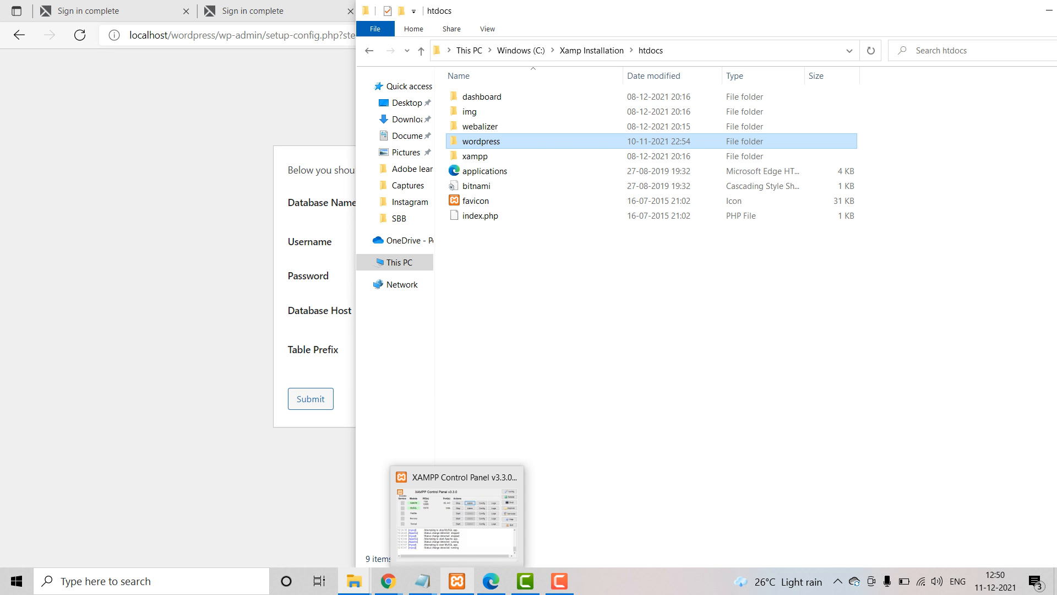
left_click(457, 523)
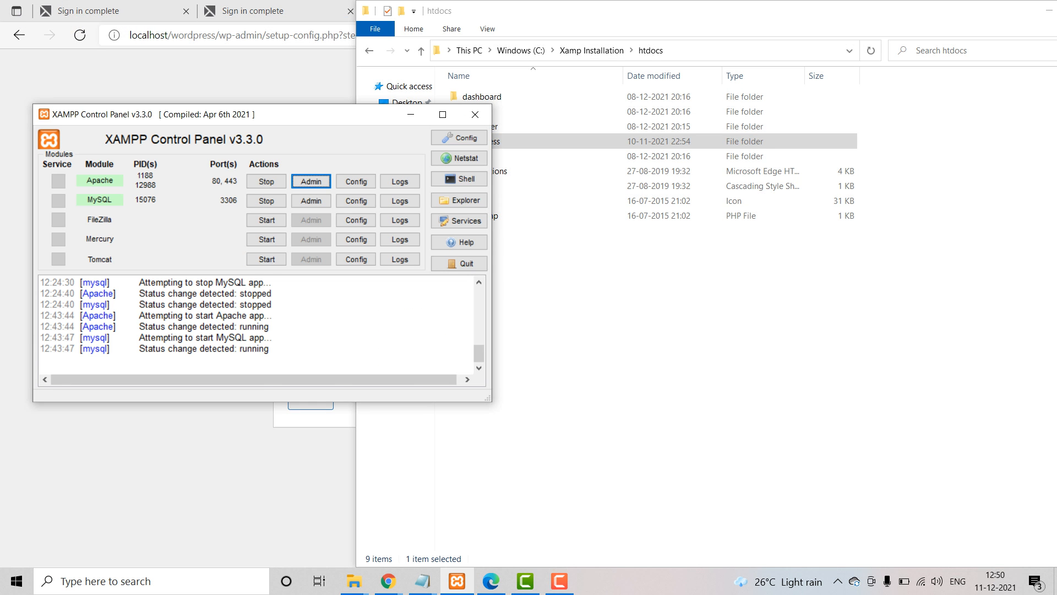
left_click(311, 201)
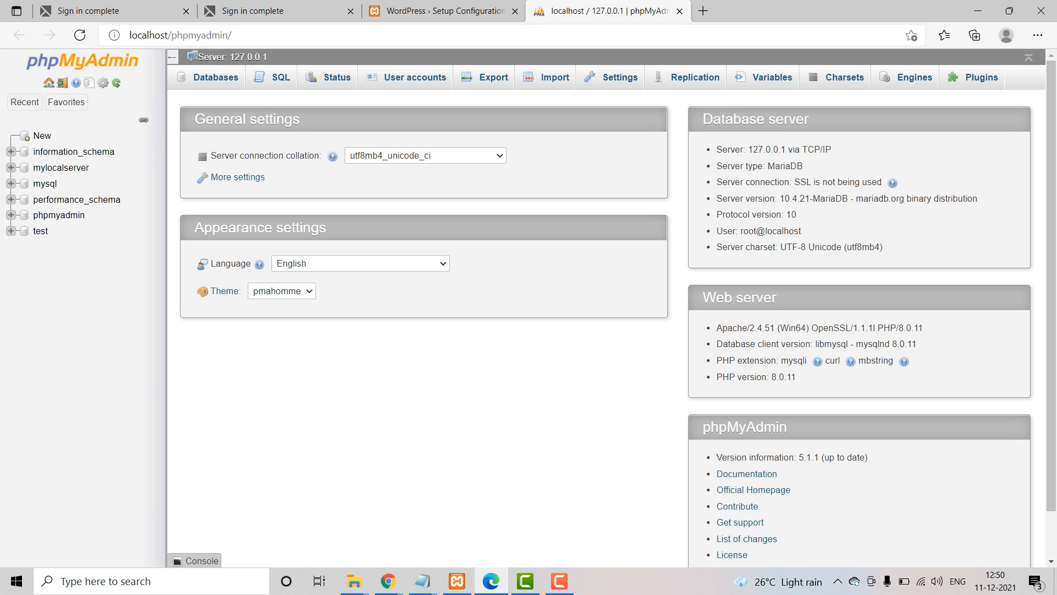
- Create a new database named MyFirstServer with the utf8mb4_general_ci collation
left_click(42, 135)
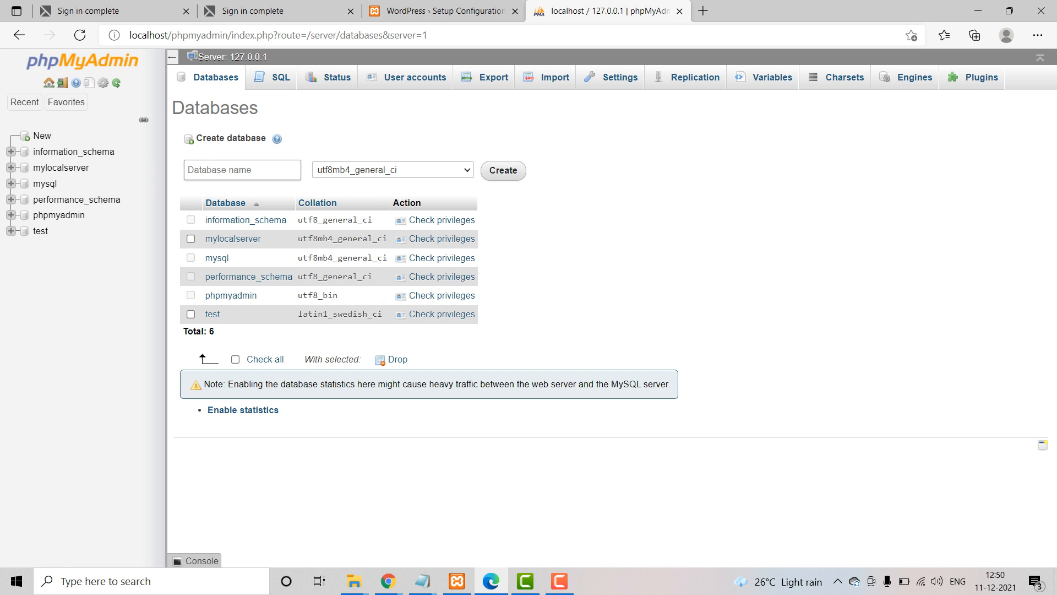
left_click(242, 170)
type("MyFirstServer")
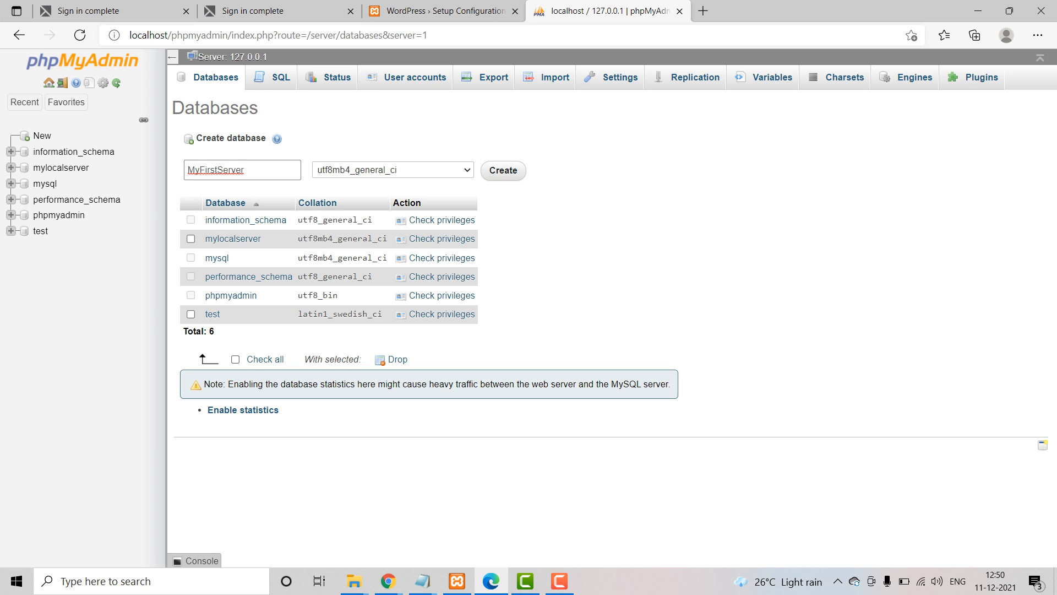
left_click(503, 170)
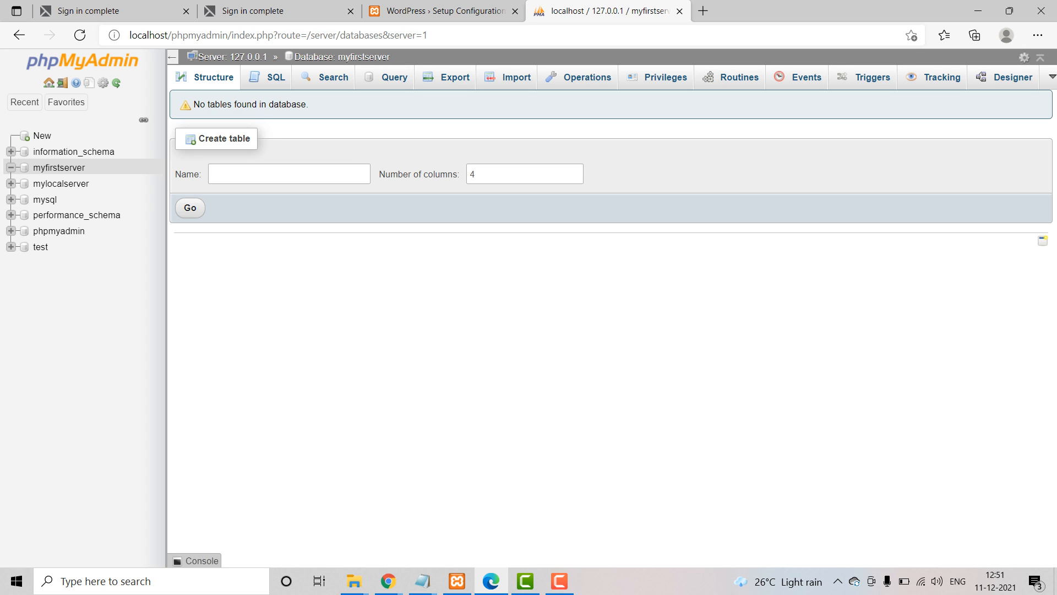
- Return to the WordPress setup page, set the database username to root, clear the password, and submit the connection details
left_click(440, 10)
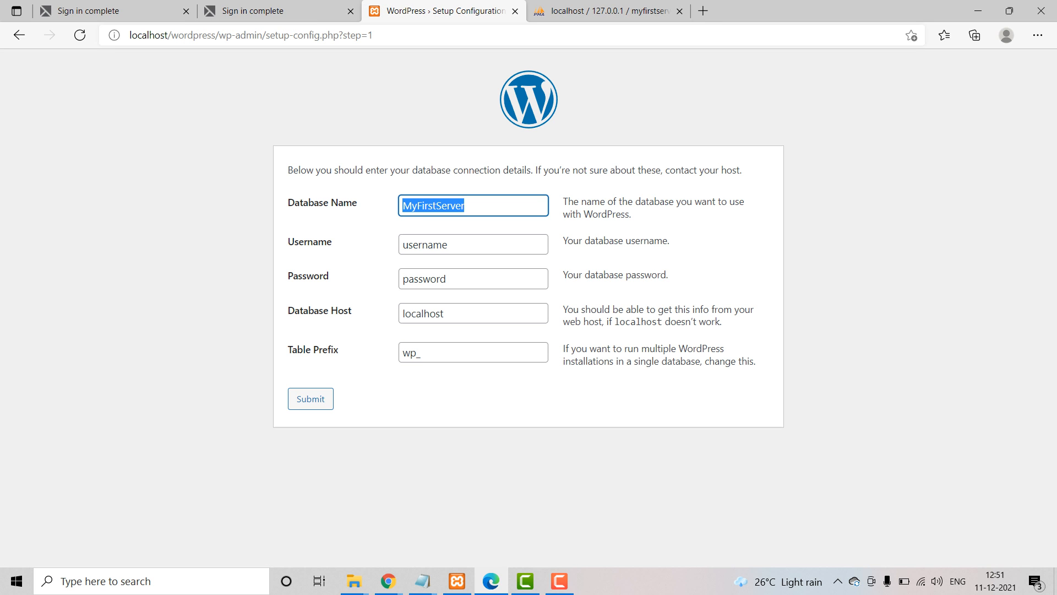
left_click(466, 205)
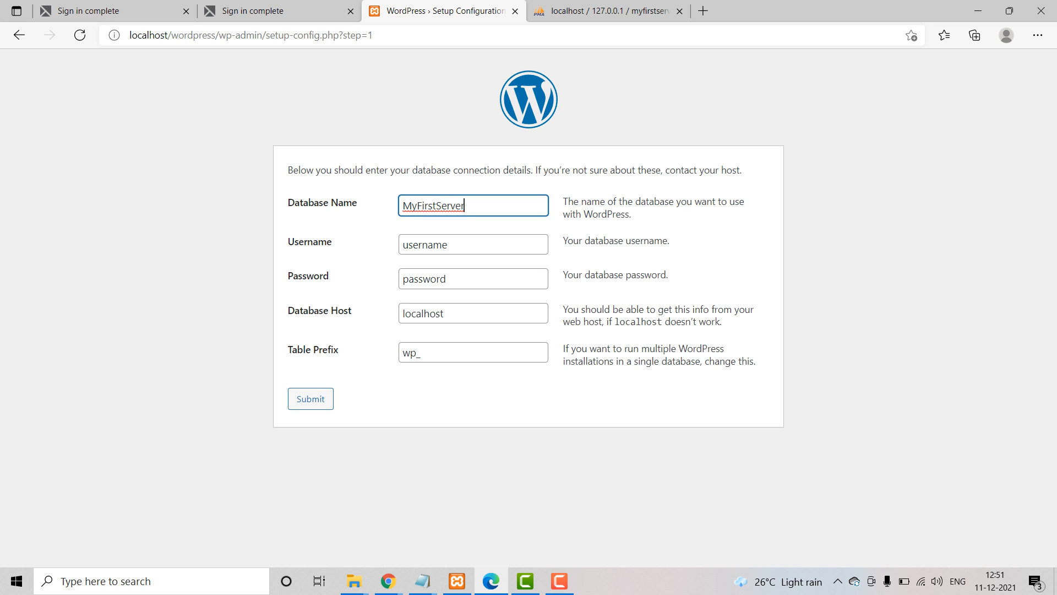
left_click(428, 245)
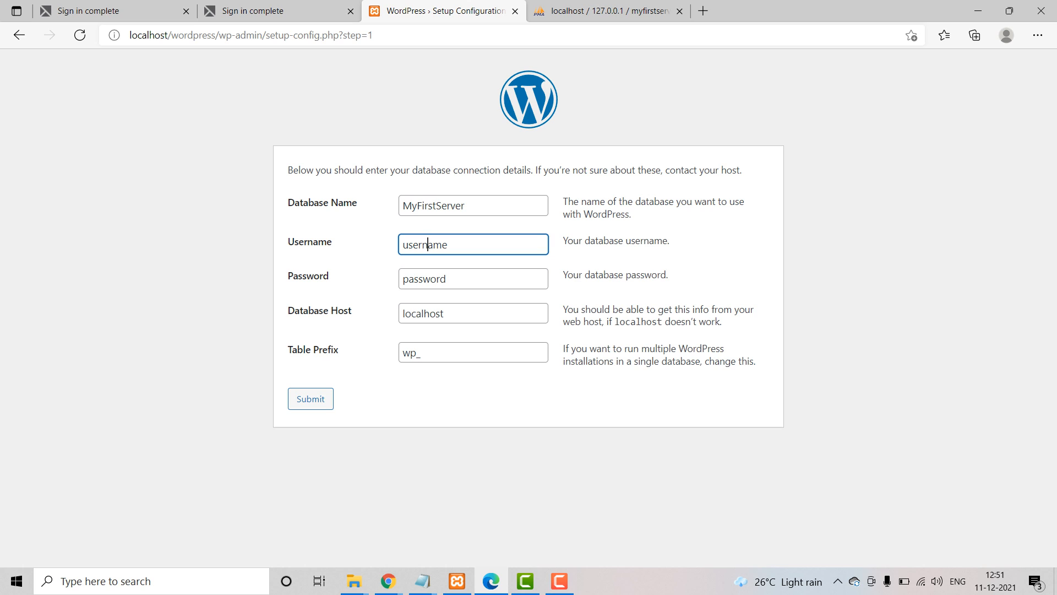
double_click(428, 244)
type("root")
key("Tab")
key("BackSpace")
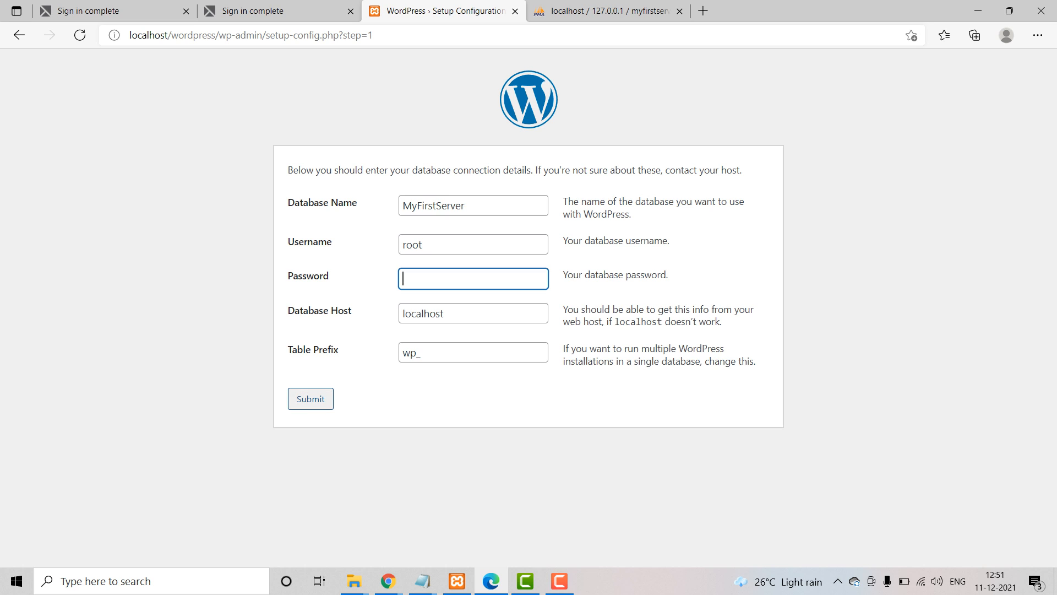
left_click(473, 313)
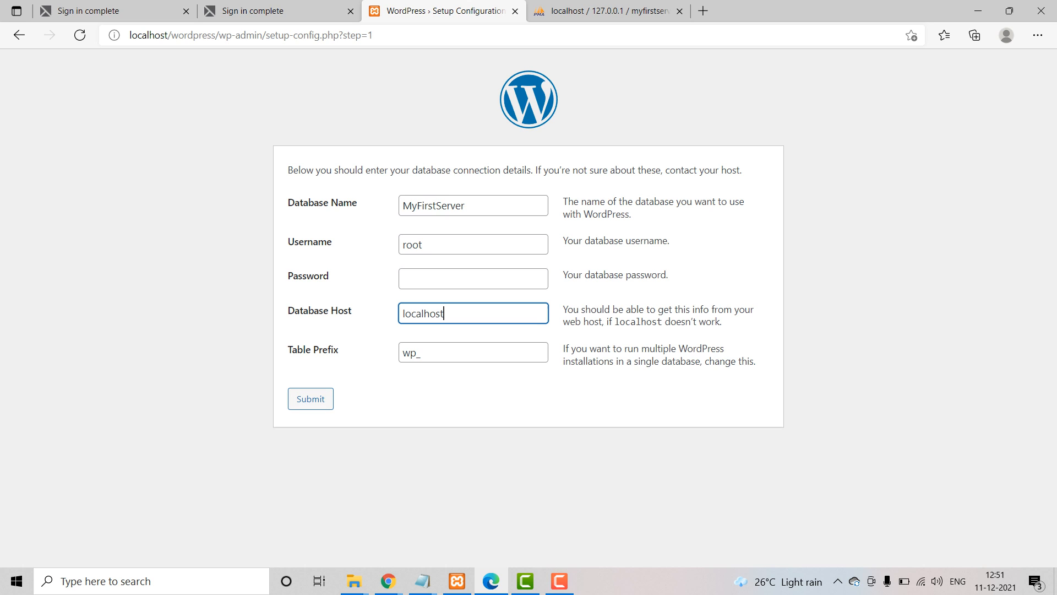
left_click(310, 399)
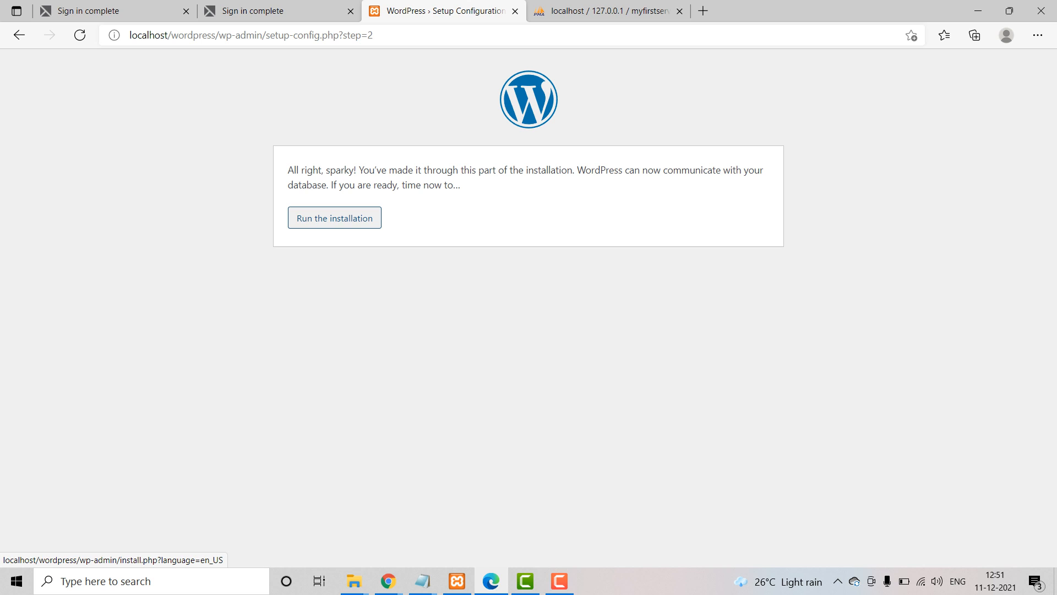
- Run the WordPress installation and set the site title to My First Website
left_click(334, 217)
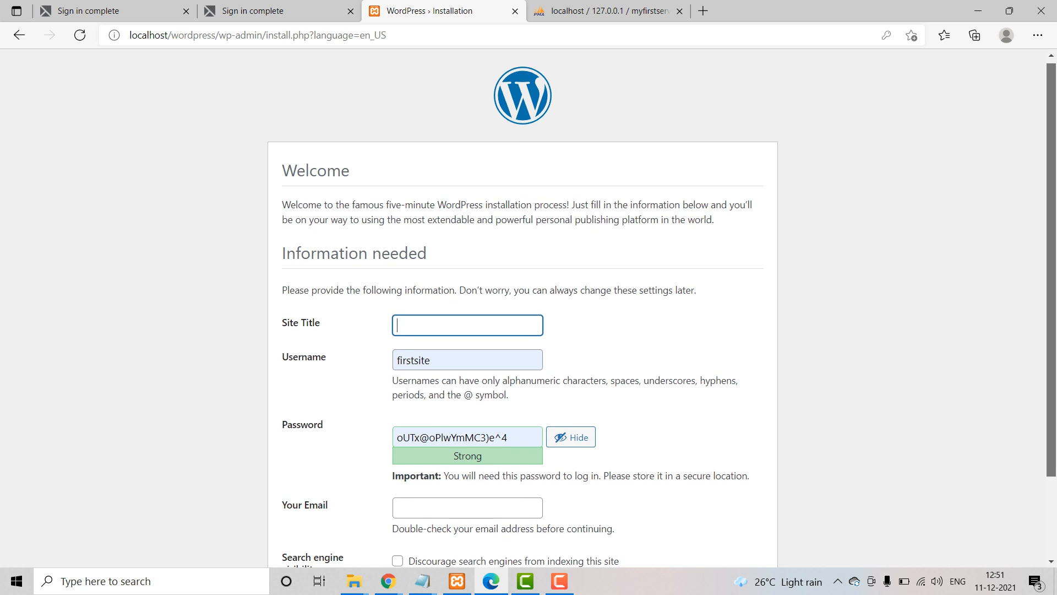
scroll(662, 309, "down", 2)
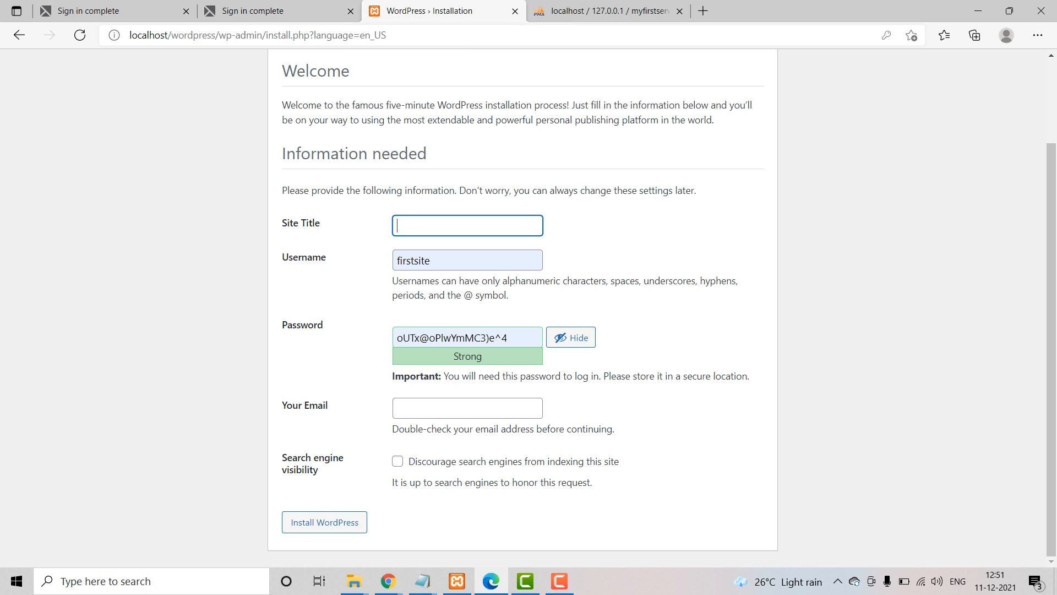
left_click(468, 226)
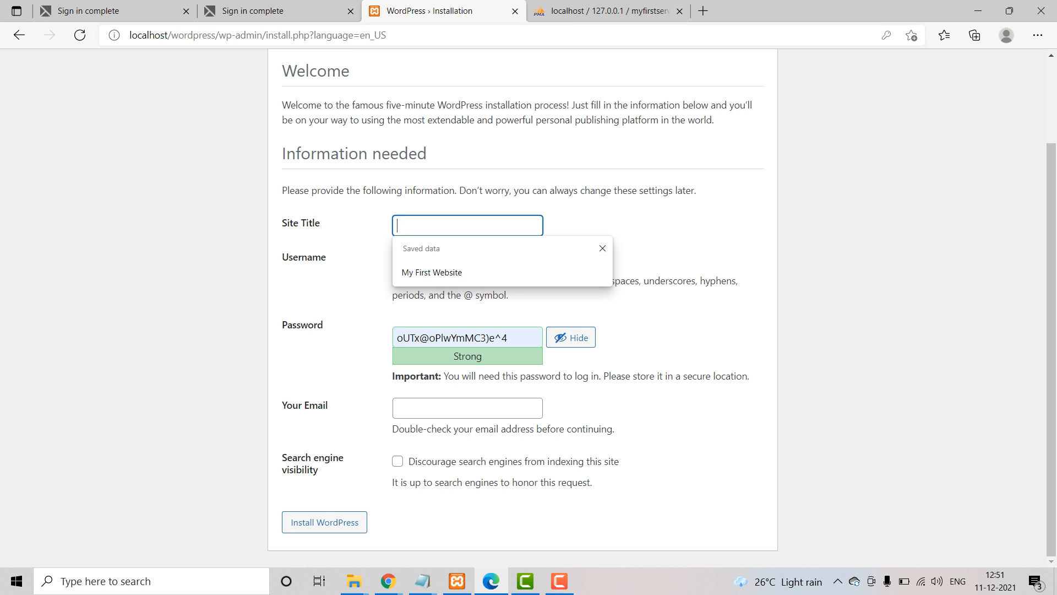
key("Down")
key("Return")
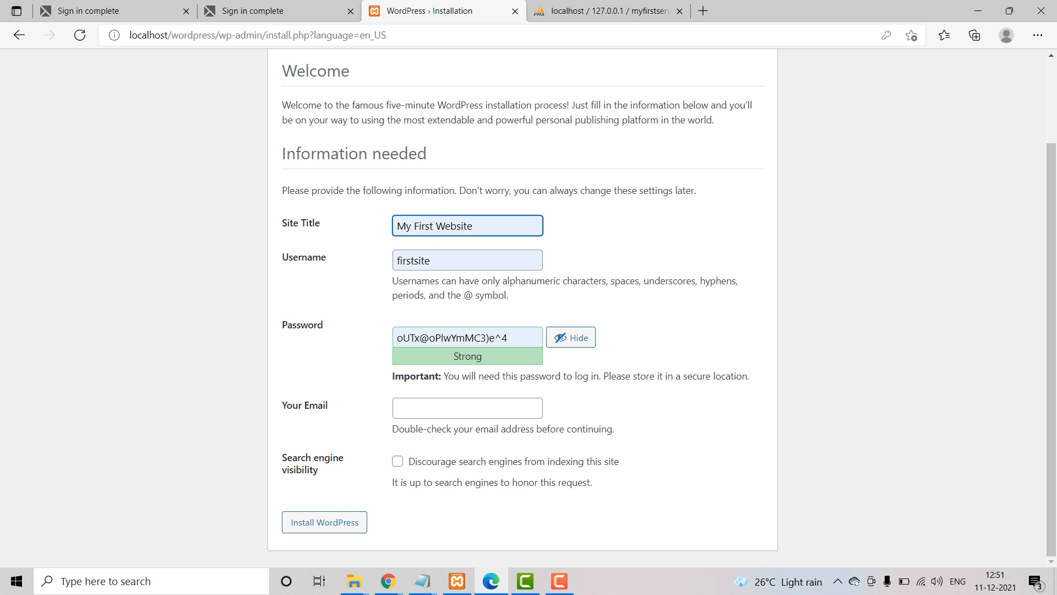
left_click(452, 261)
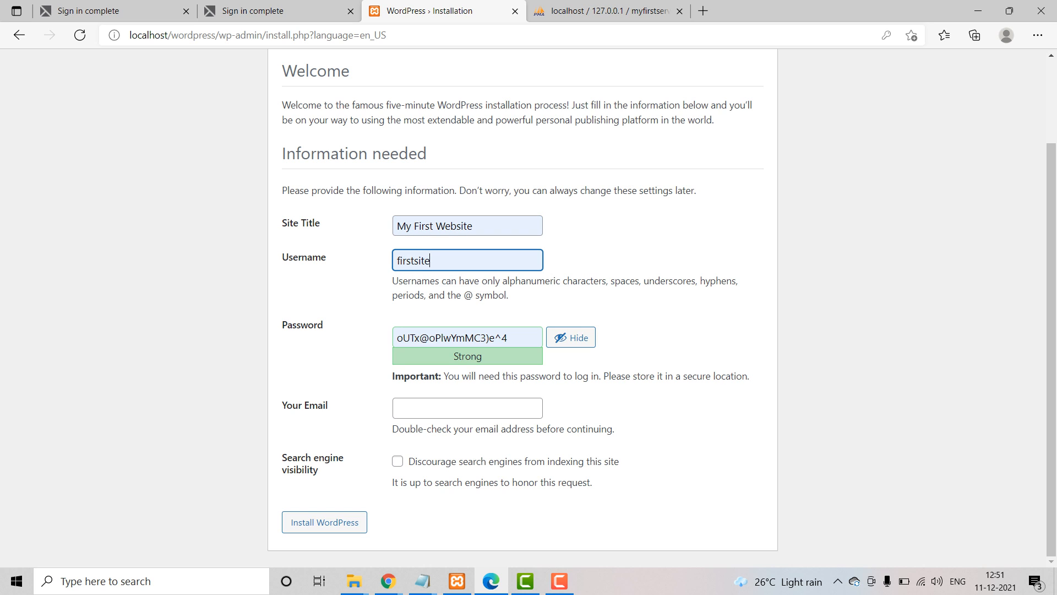
left_click(451, 260)
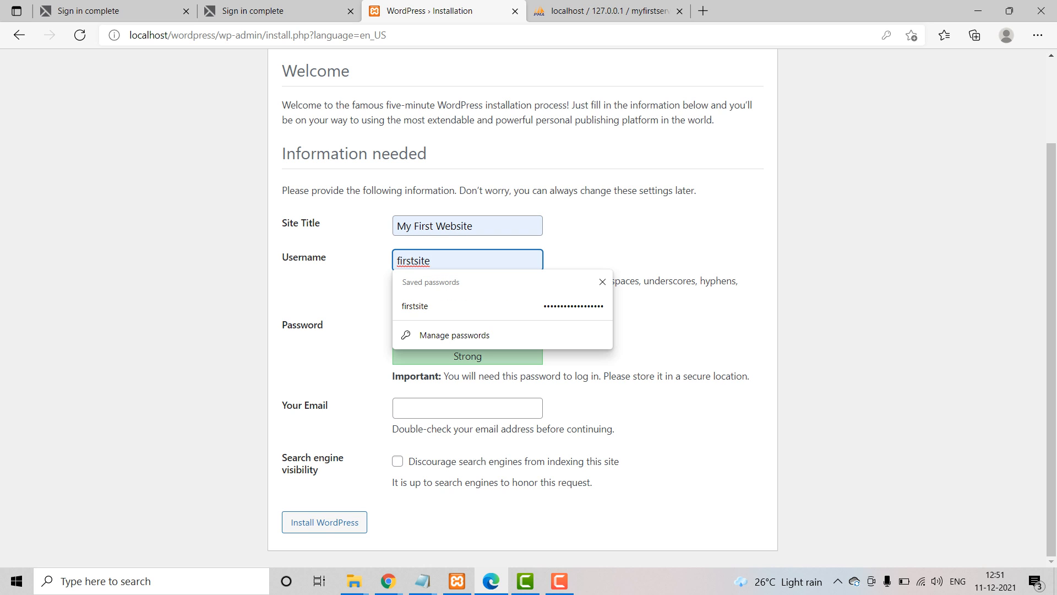
left_click(660, 324)
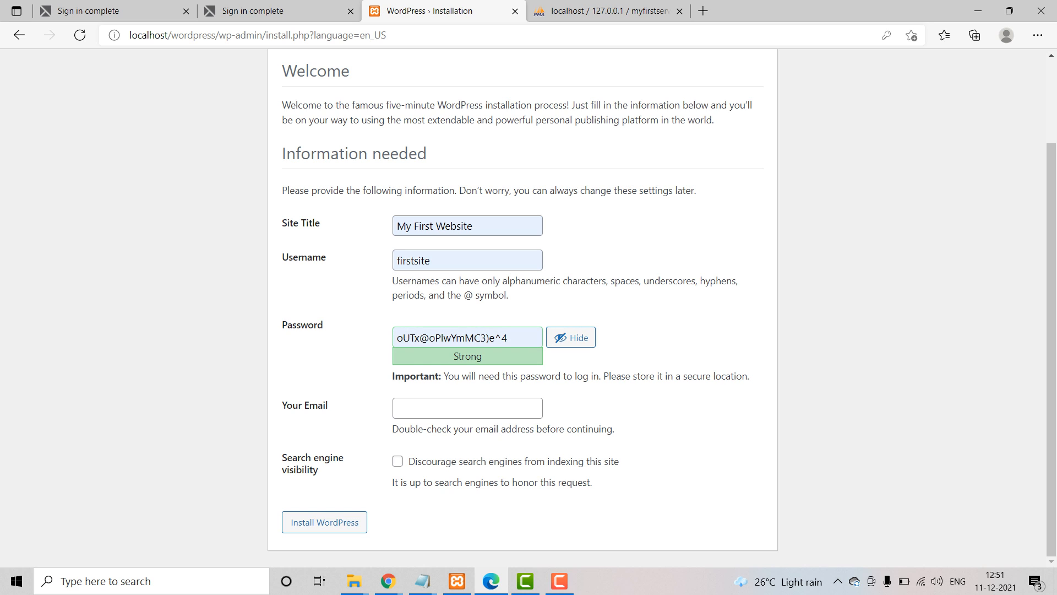
left_click(468, 338)
key("ctrl+a")
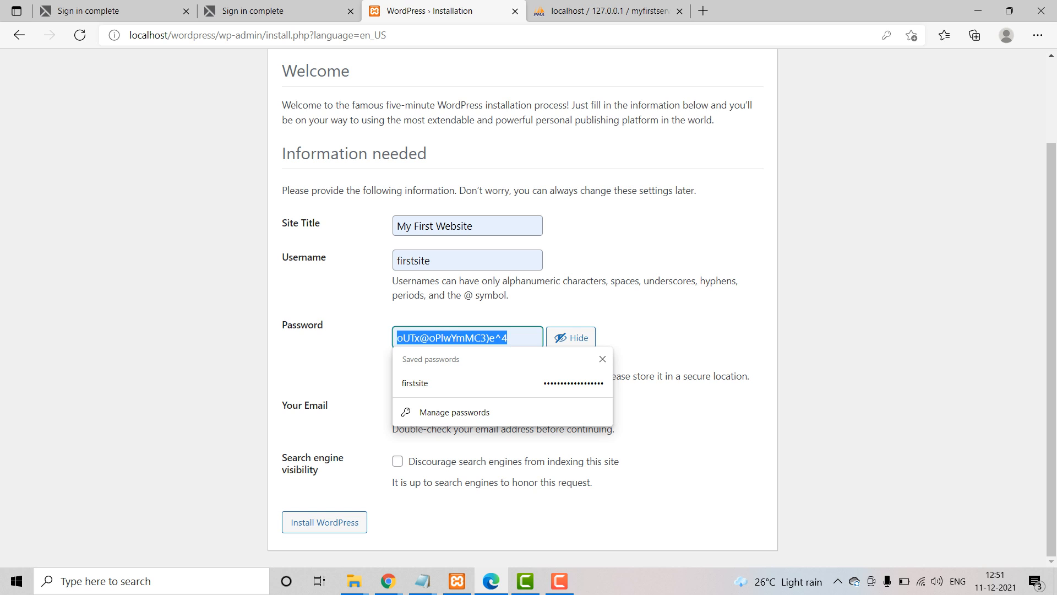
left_click(661, 325)
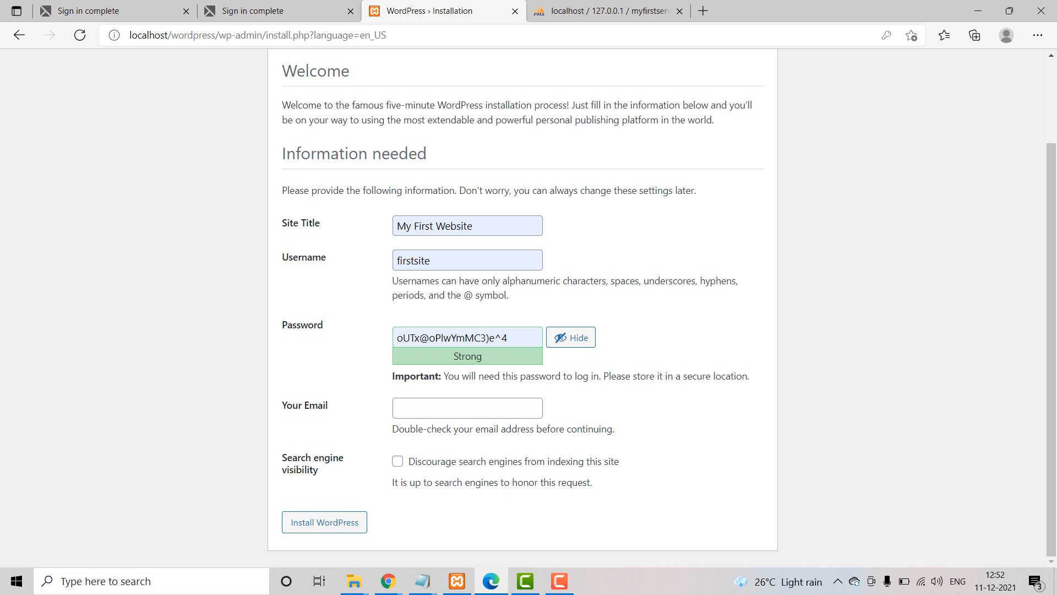
- Fill in the administrator's e-mail address with the first saved suggestion and install WordPress
left_click(468, 408)
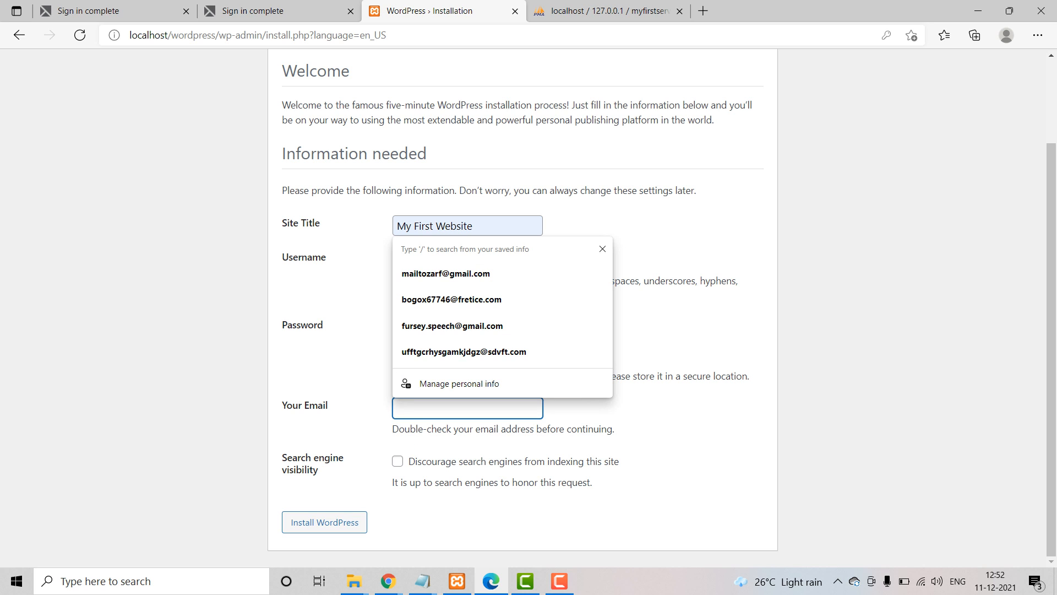
key("Down")
key("Return")
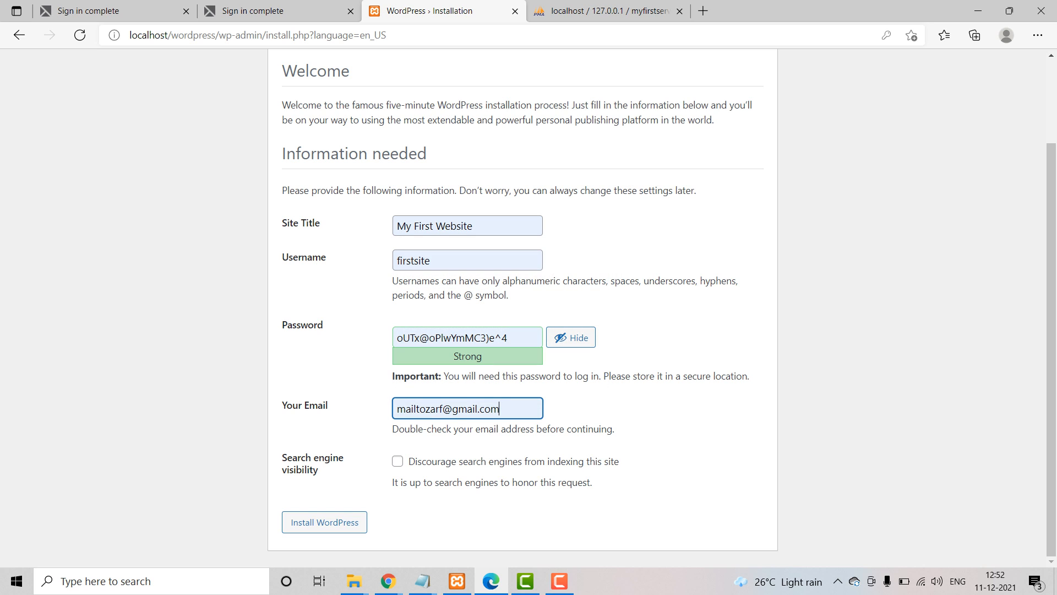
left_click(325, 522)
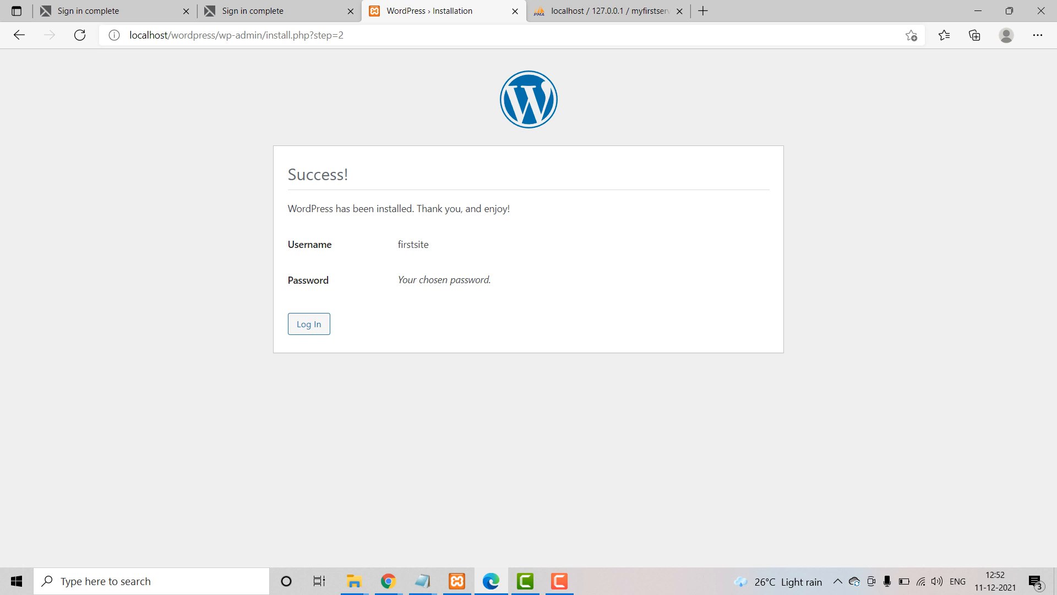
- Open the WordPress login page, reveal the prefilled password, and log in as firstsite
left_click(309, 324)
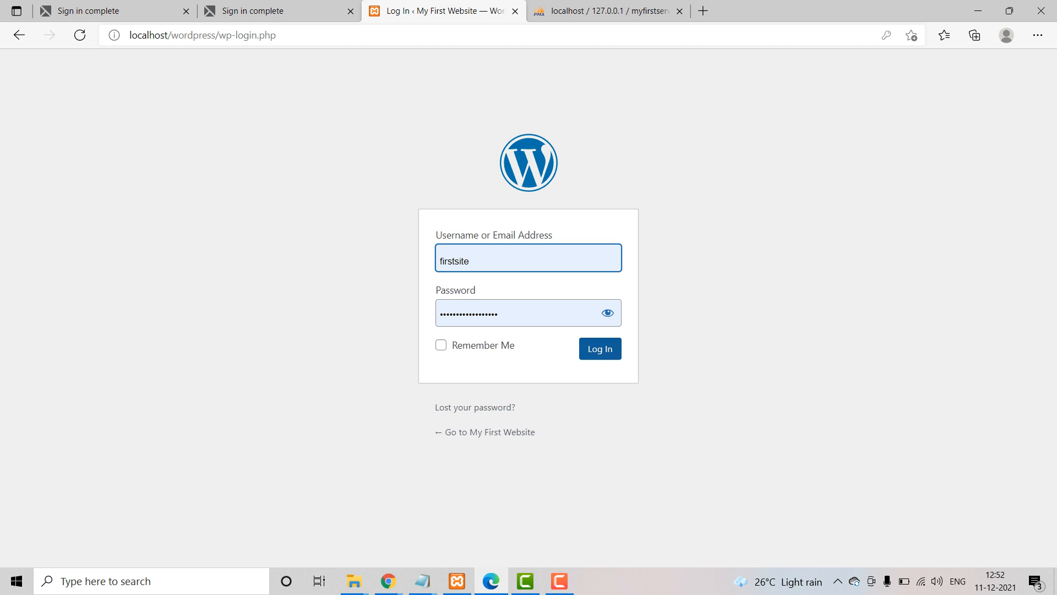
left_click(607, 312)
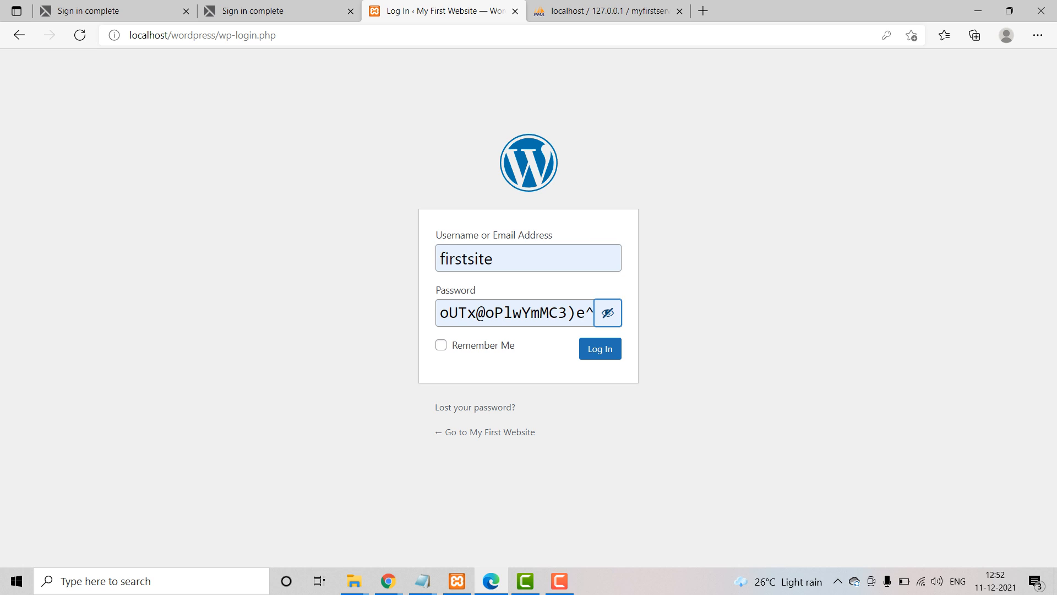
left_click(600, 349)
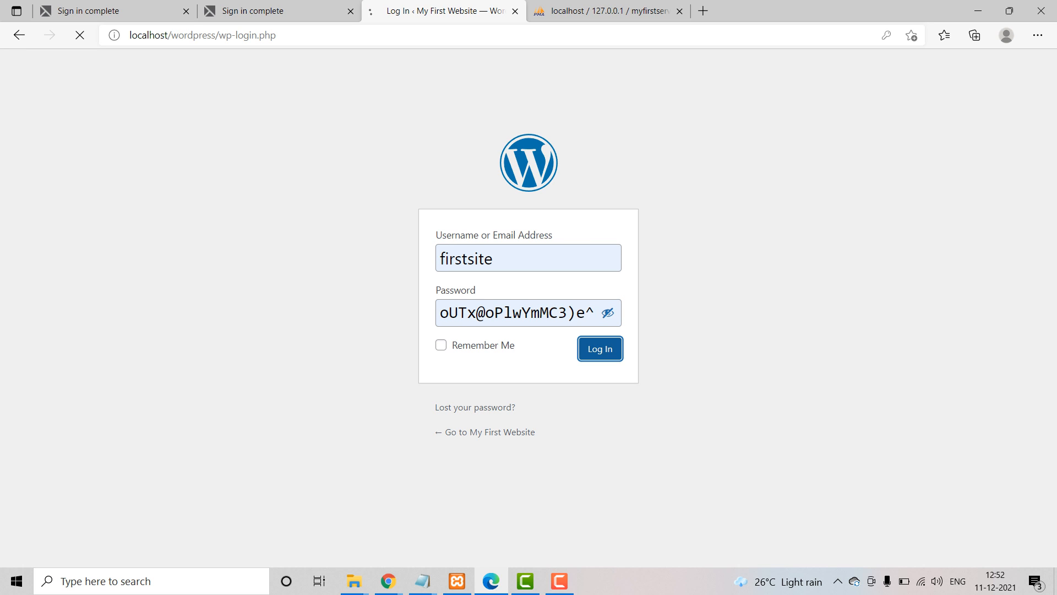